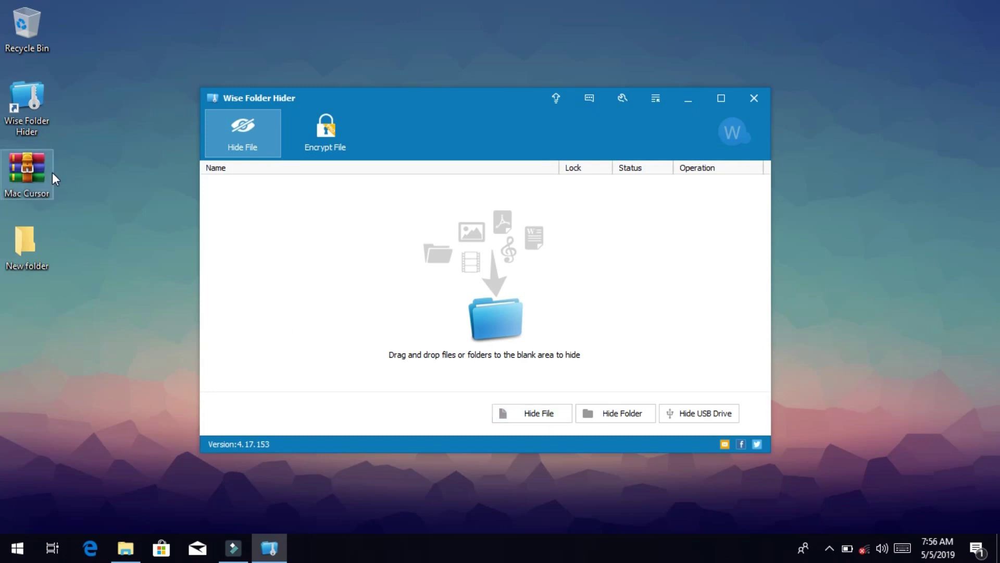
# - Hide the Mac Cursor archive stored on the desktop and make it visible again
pyautogui.click(531, 413)
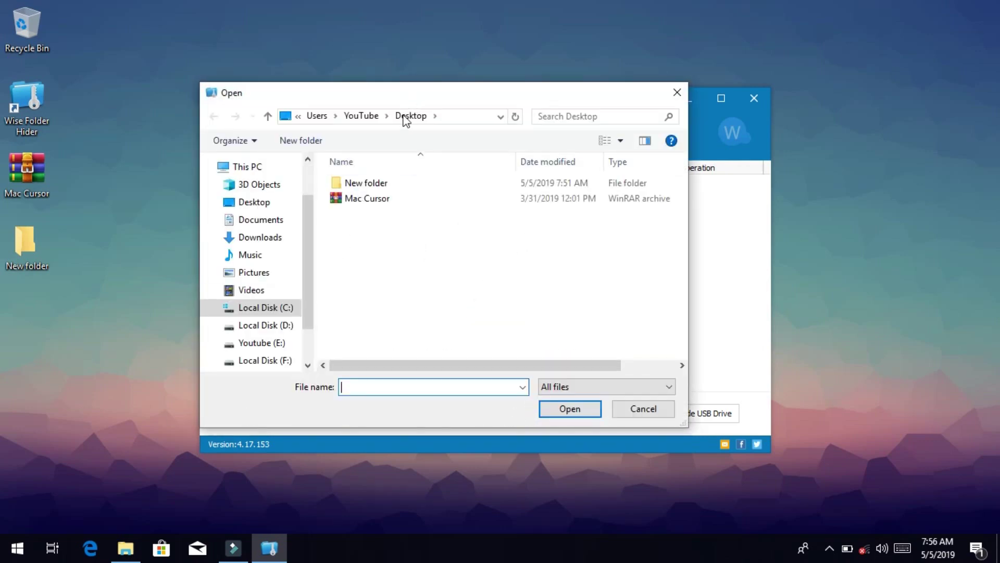
pyautogui.click(403, 199)
pyautogui.click(576, 413)
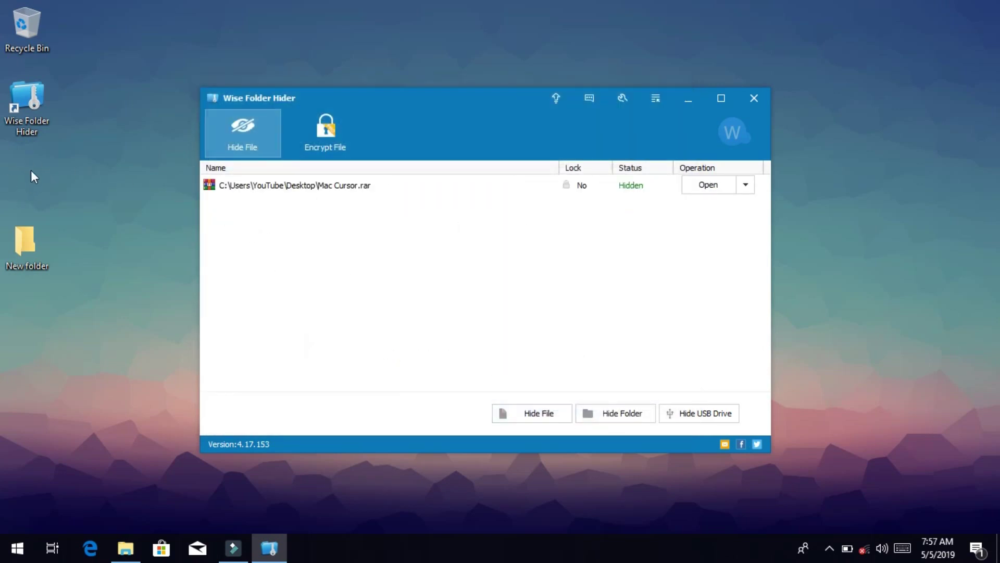
pyautogui.click(745, 186)
pyautogui.click(727, 231)
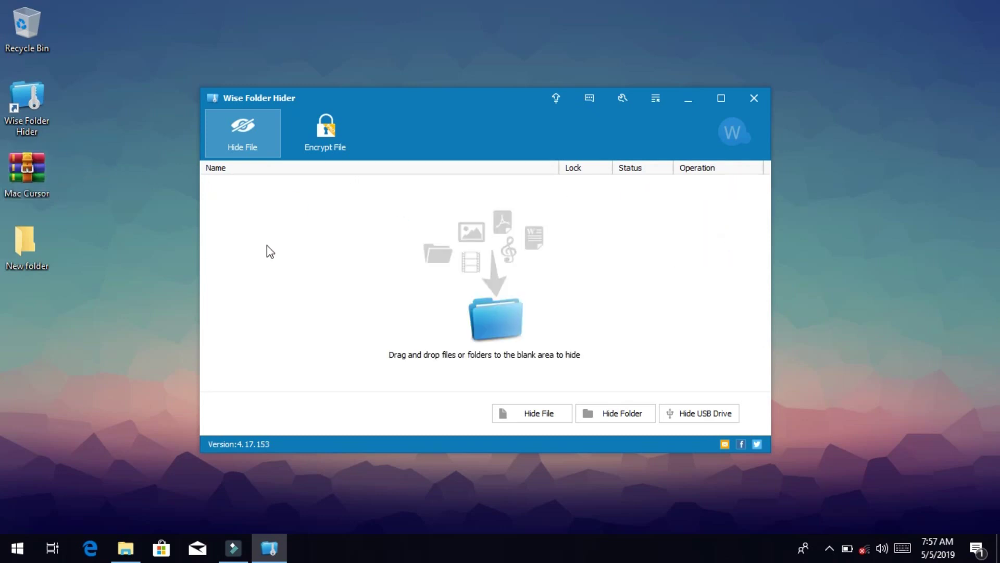
# - Start hiding a folder and browse to the Users folder on Local Disk (C:)
pyautogui.click(585, 412)
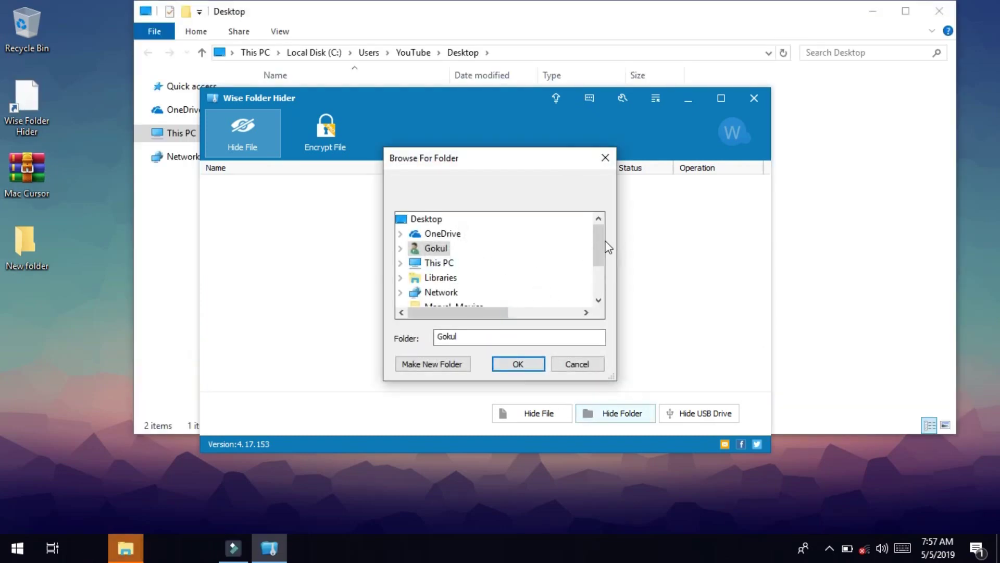
pyautogui.click(872, 11)
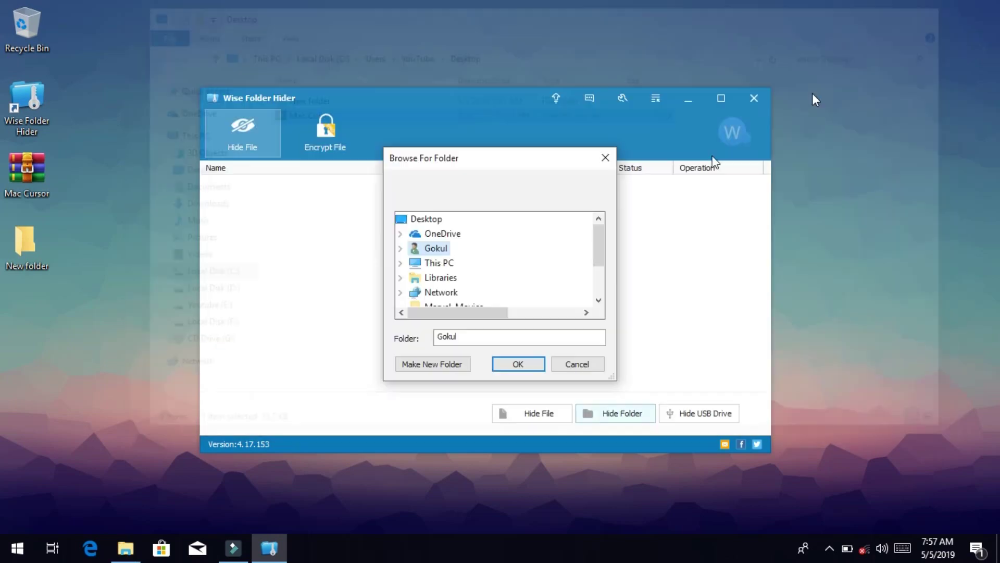
pyautogui.moveTo(592, 242)
pyautogui.mouseDown()
pyautogui.moveTo(594, 273)
pyautogui.moveTo(598, 249)
pyautogui.mouseUp()
pyautogui.doubleClick(536, 243)
pyautogui.scroll(-1, 442, 277)
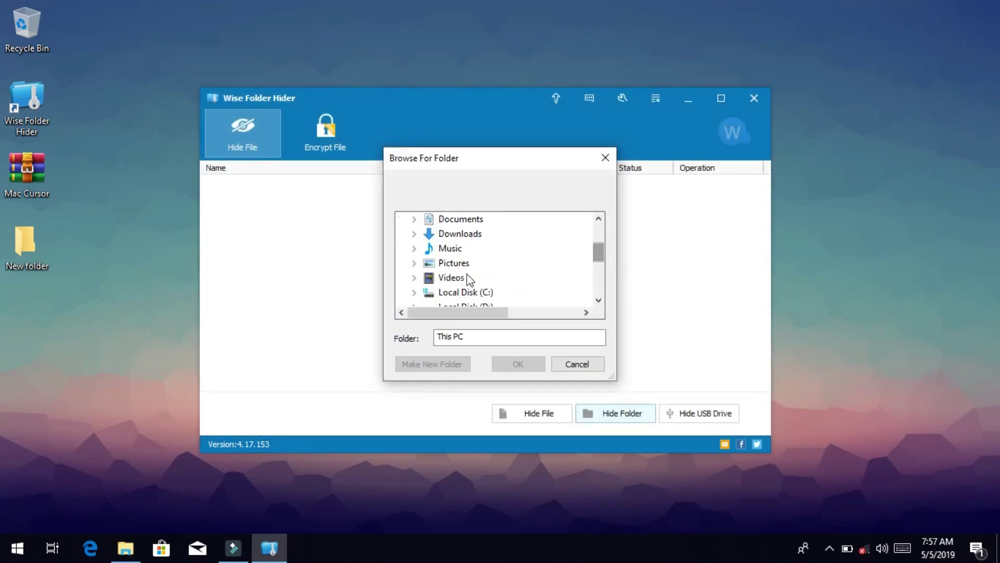
pyautogui.click(464, 277)
pyautogui.scroll(-2, 521, 258)
pyautogui.scroll(3, 521, 258)
pyautogui.doubleClick(476, 248)
pyautogui.scroll(-3, 476, 250)
pyautogui.doubleClick(479, 233)
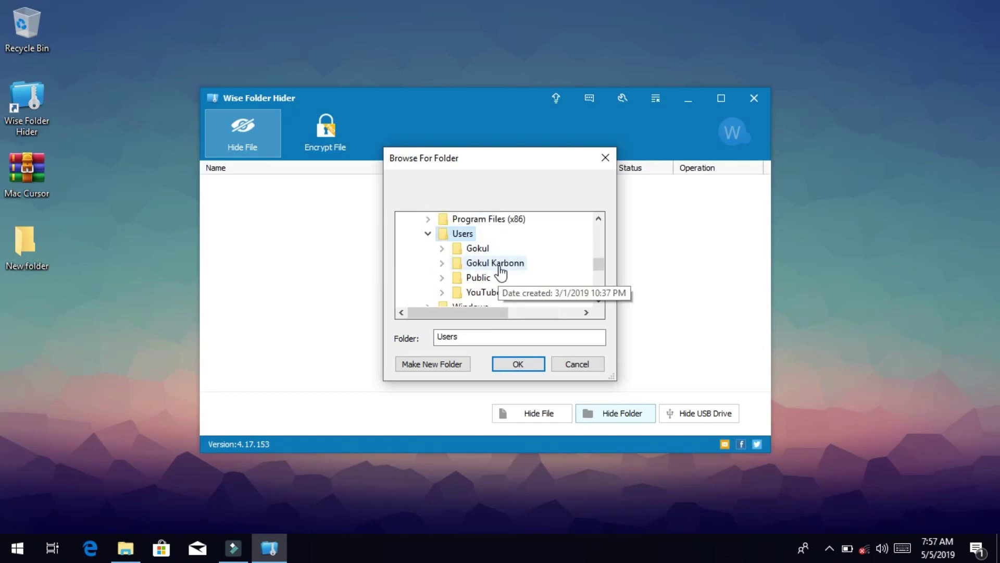
# - Choose New folder on the YouTube account's desktop and hide it
pyautogui.doubleClick(485, 292)
pyautogui.doubleClick(494, 263)
pyautogui.scroll(1, 496, 261)
pyautogui.scroll(-1, 502, 306)
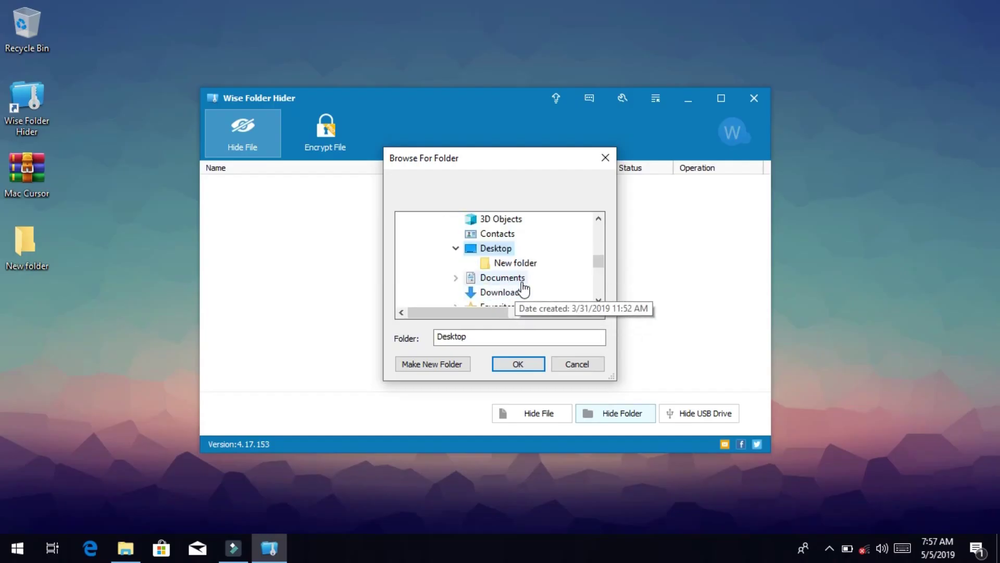
pyautogui.click(514, 264)
pyautogui.click(24, 252)
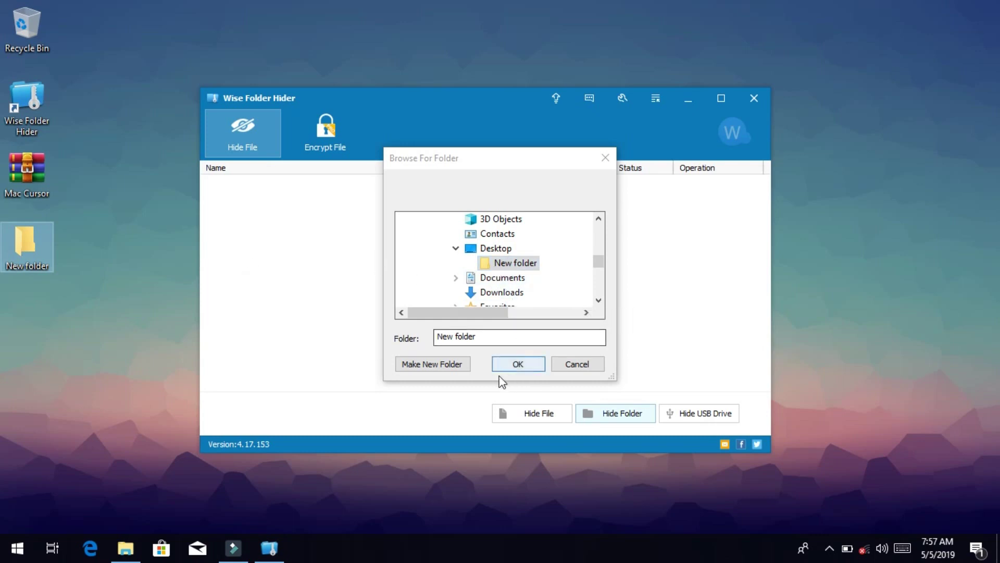
pyautogui.click(543, 364)
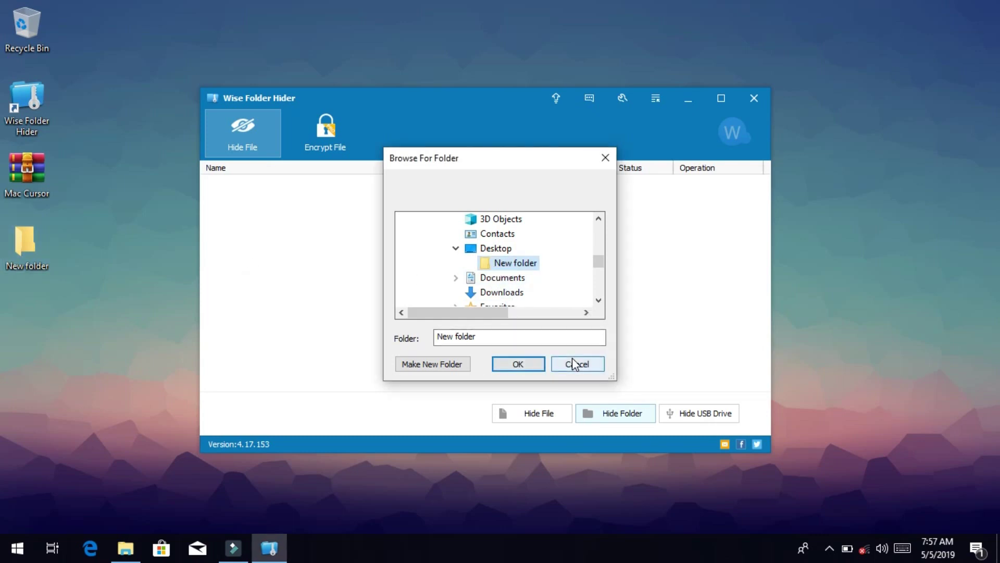
pyautogui.click(511, 363)
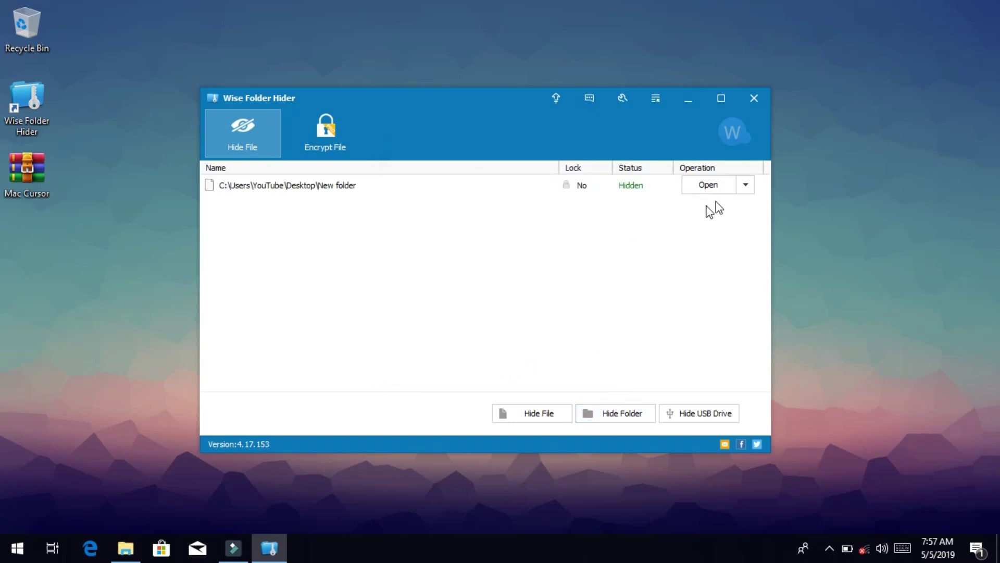
# - Protect the hidden New folder by entering and confirming a password
pyautogui.click(746, 190)
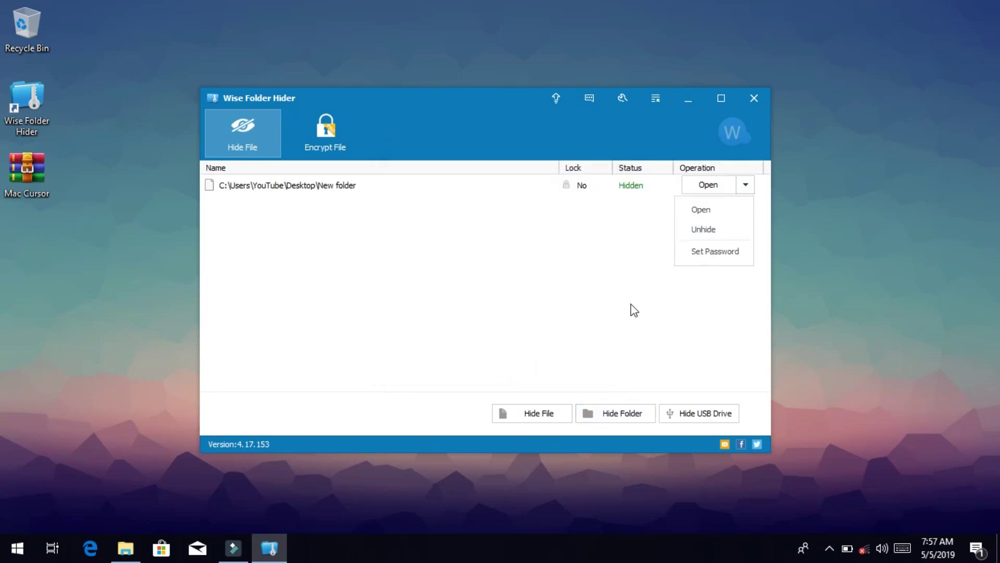
pyautogui.click(344, 211)
pyautogui.click(746, 185)
pyautogui.click(738, 253)
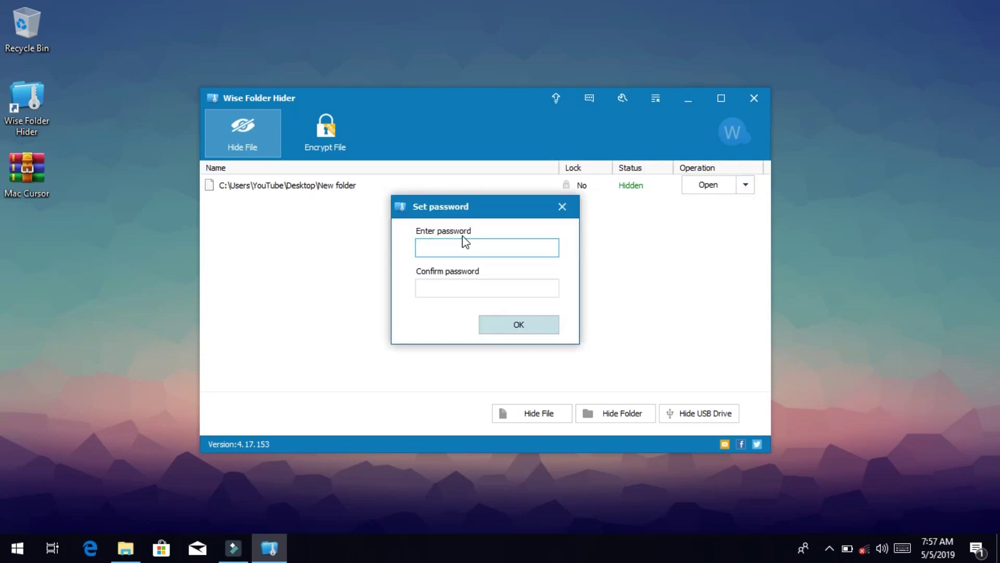
pyautogui.click(435, 284)
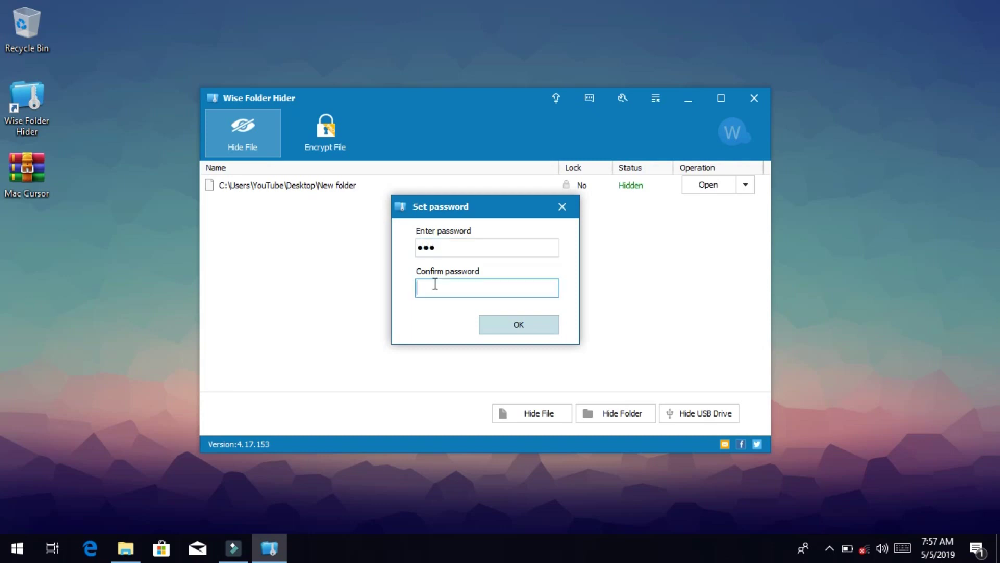
pyautogui.click(533, 327)
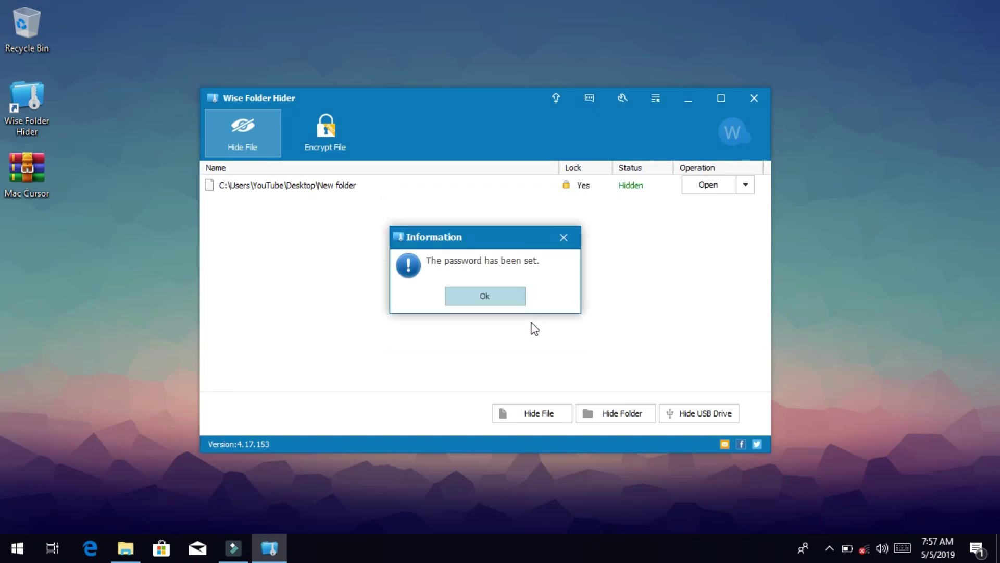
pyautogui.click(486, 300)
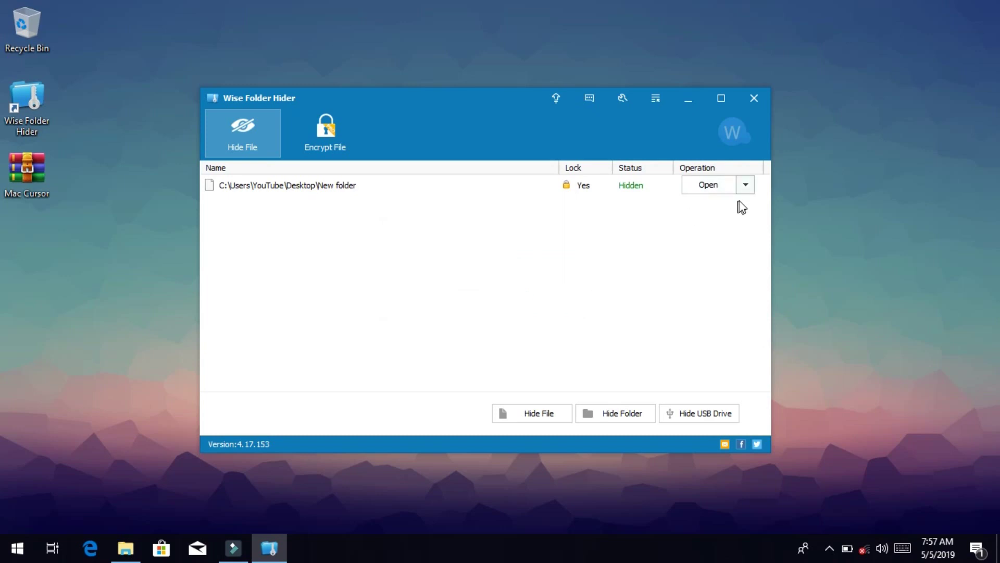
# - Unhide New folder by entering its password and close the Desktop folder window
pyautogui.click(745, 185)
pyautogui.click(722, 229)
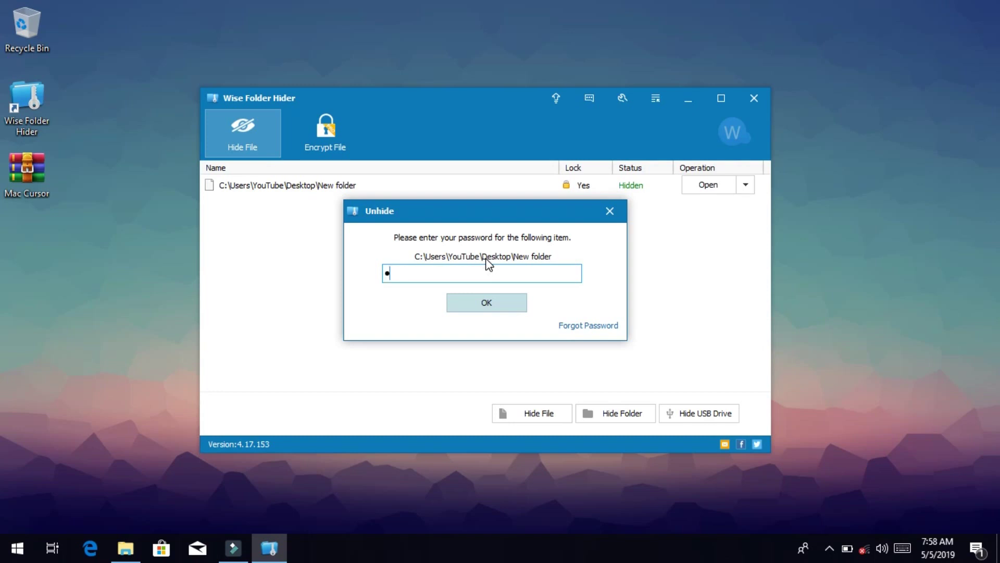
pyautogui.click(487, 303)
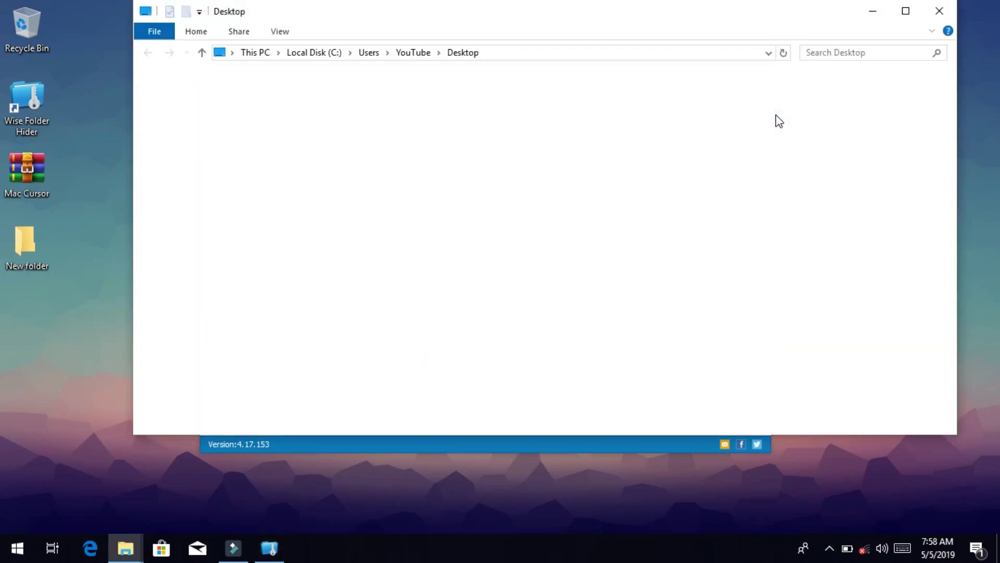
pyautogui.click(940, 11)
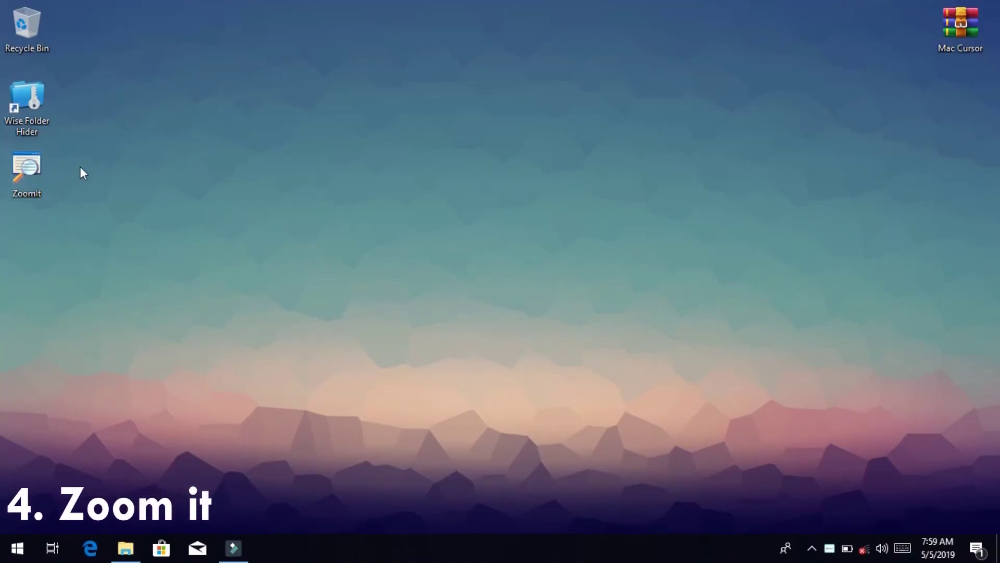
# - Launch ZoomIt from the desktop and accept its license agreement
pyautogui.click(38, 177)
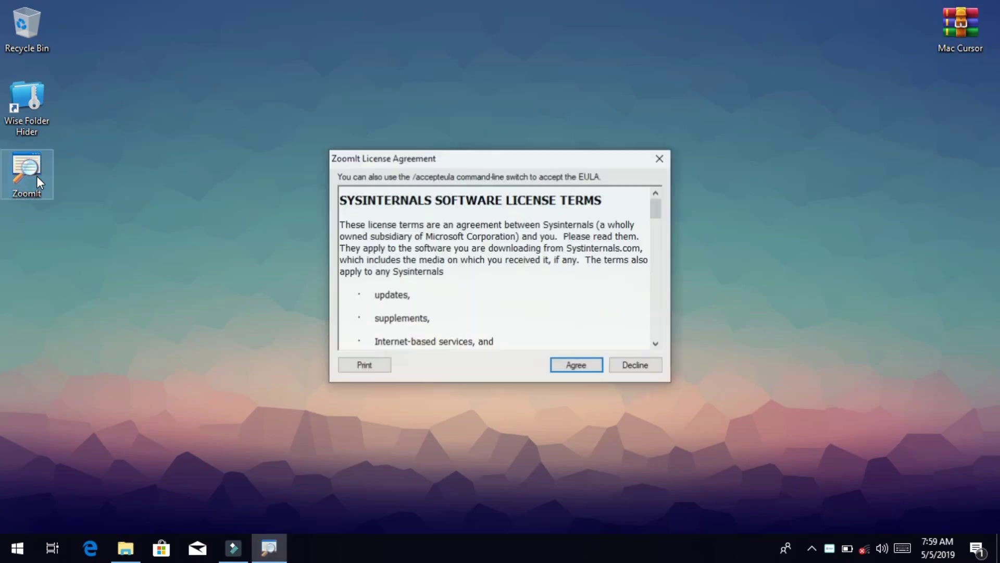
pyautogui.click(568, 368)
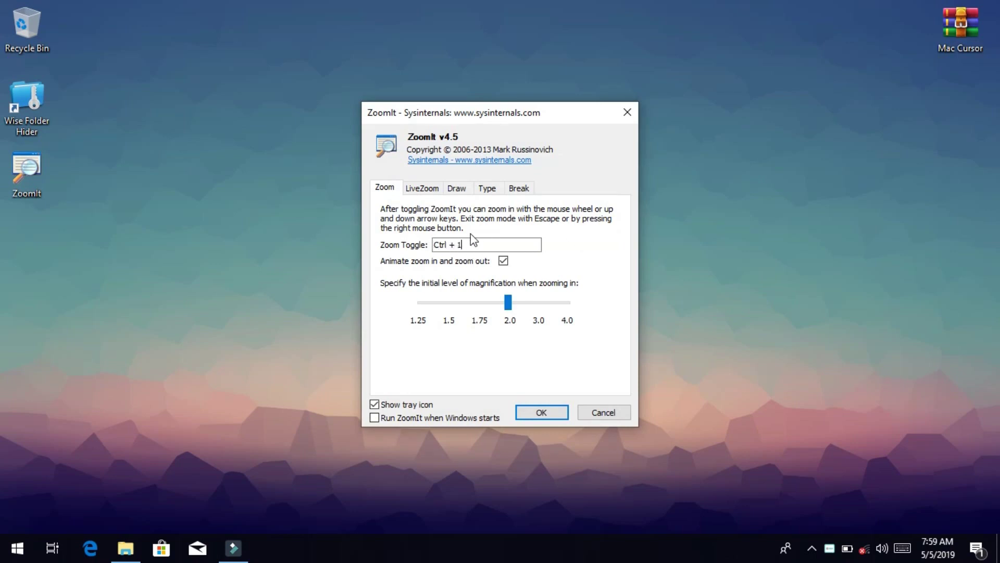
# - Review the zoom, live zoom and draw settings and set the LiveZoom toggle hotkey to Ctrl + 2
pyautogui.click(426, 191)
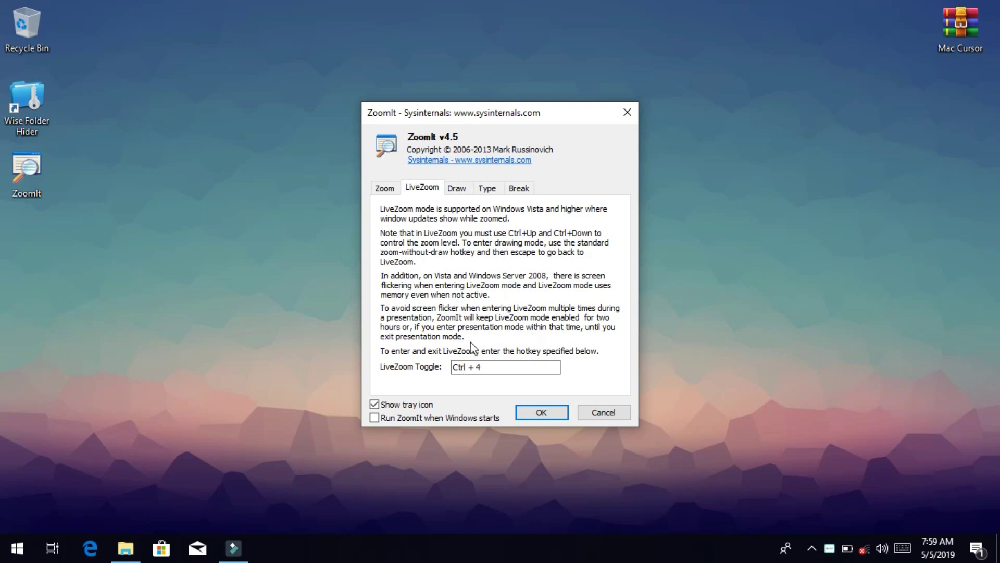
pyautogui.click(458, 192)
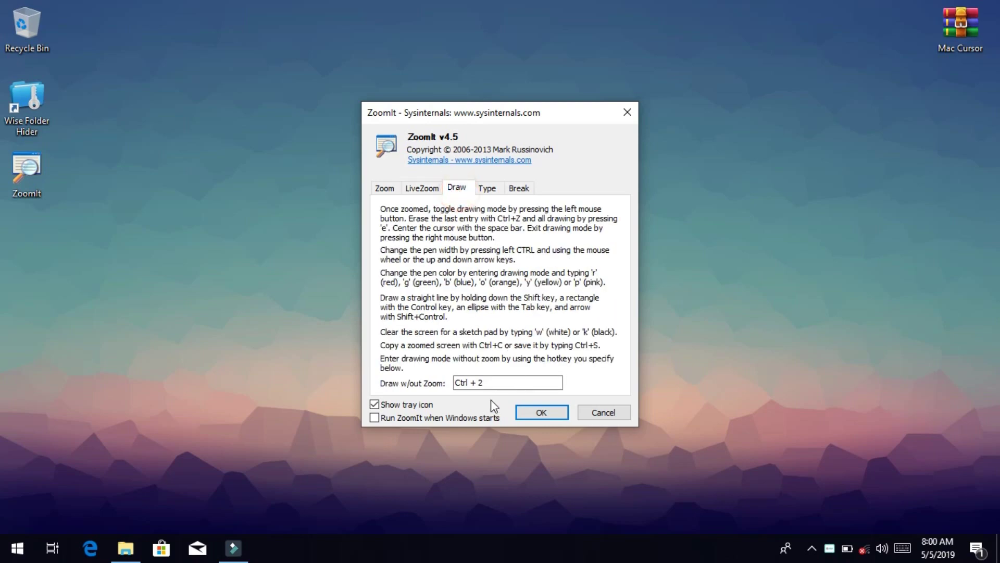
pyautogui.click(422, 192)
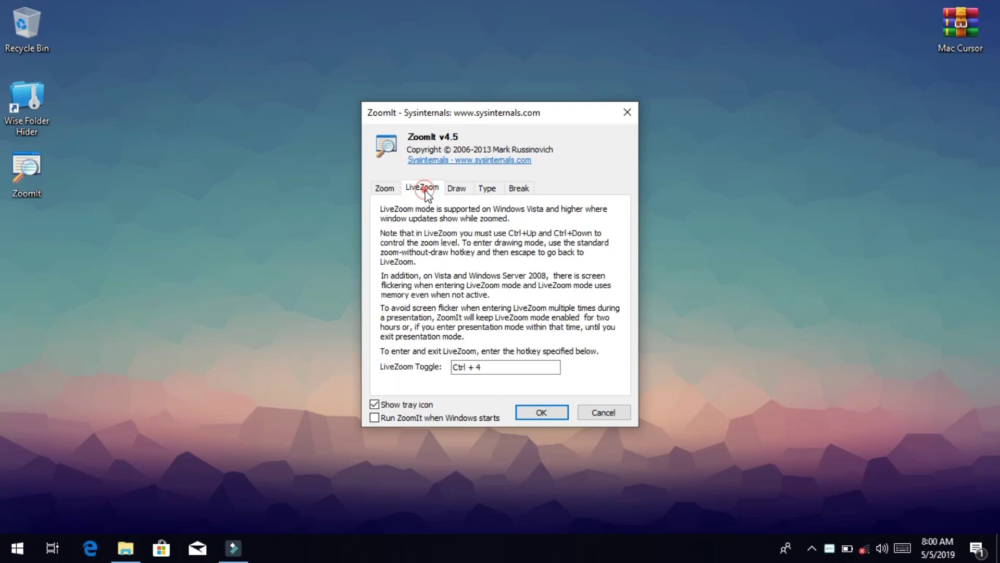
pyautogui.click(387, 192)
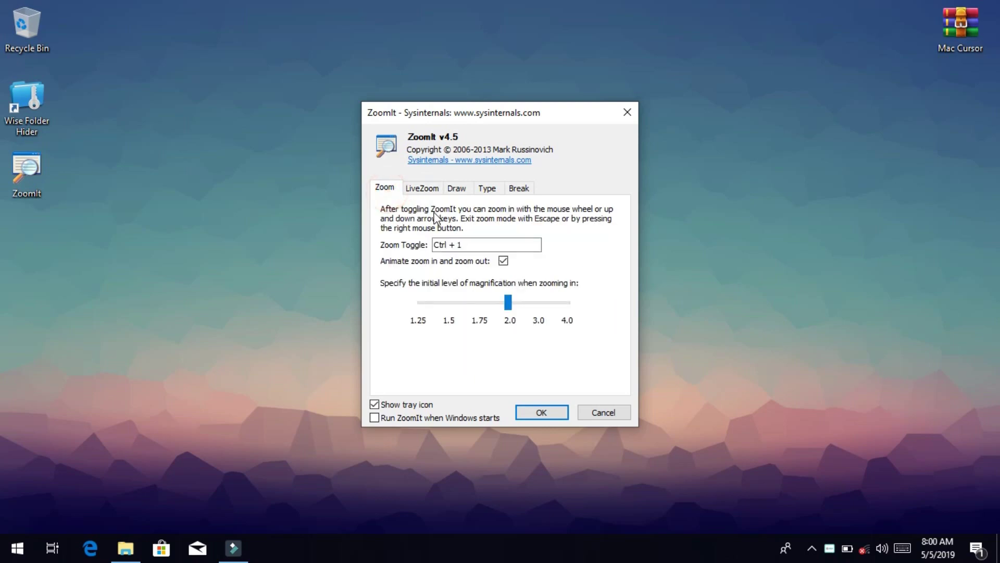
pyautogui.click(429, 193)
pyautogui.click(497, 366)
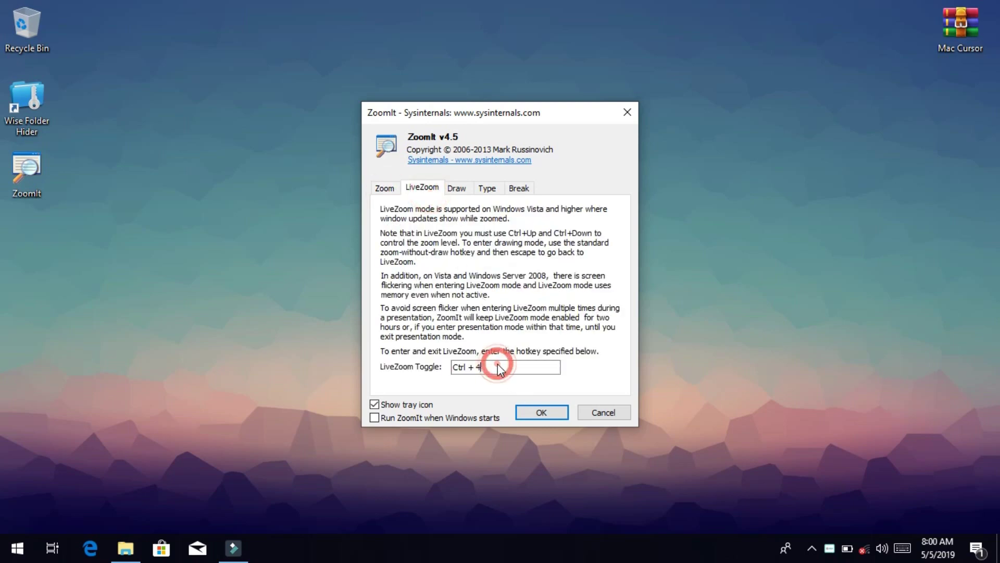
pyautogui.press('BackSpace')
pyautogui.press('ctrl')
# - Try to set the hotkey for drawing without zoom to Ctrl + 3 and save the settings
pyautogui.click(460, 190)
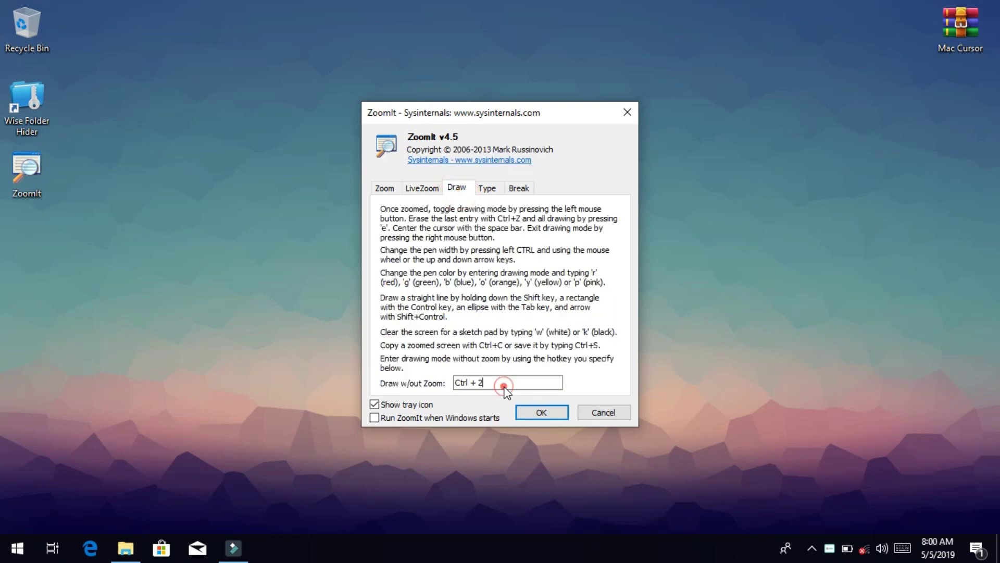
pyautogui.press('BackSpace')
pyautogui.press('ctrl')
pyautogui.click(385, 188)
pyautogui.click(423, 189)
pyautogui.click(456, 188)
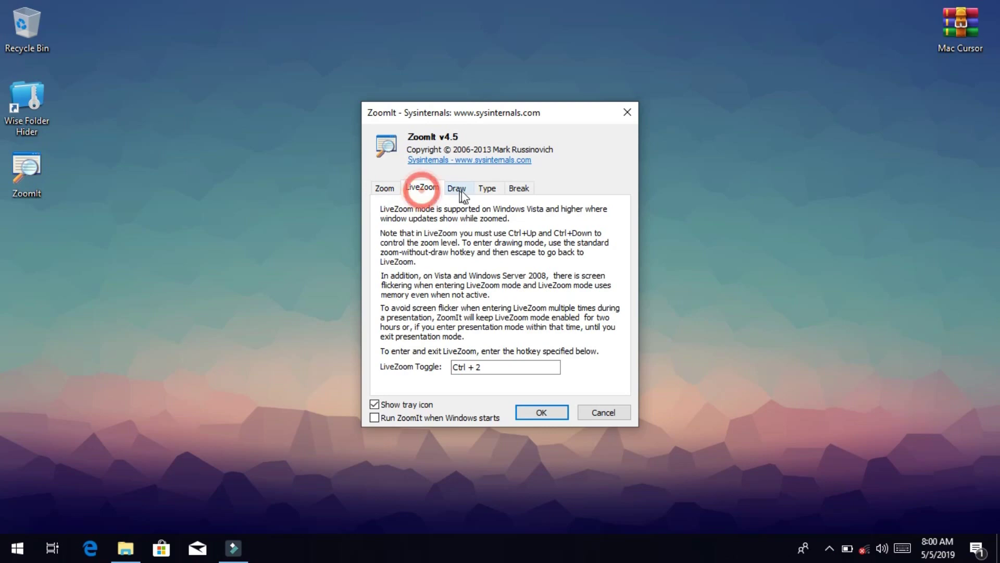
pyautogui.click(549, 413)
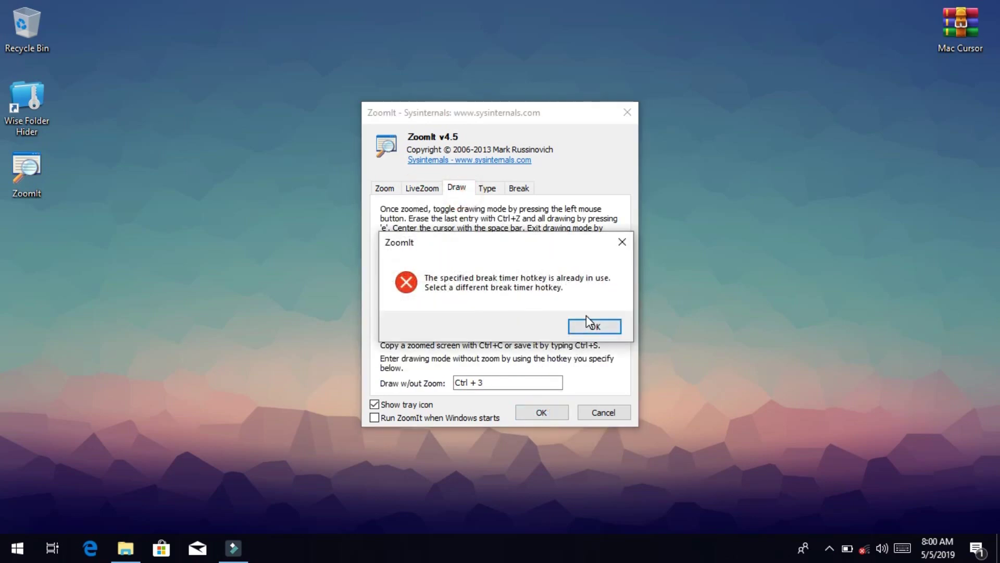
pyautogui.click(591, 328)
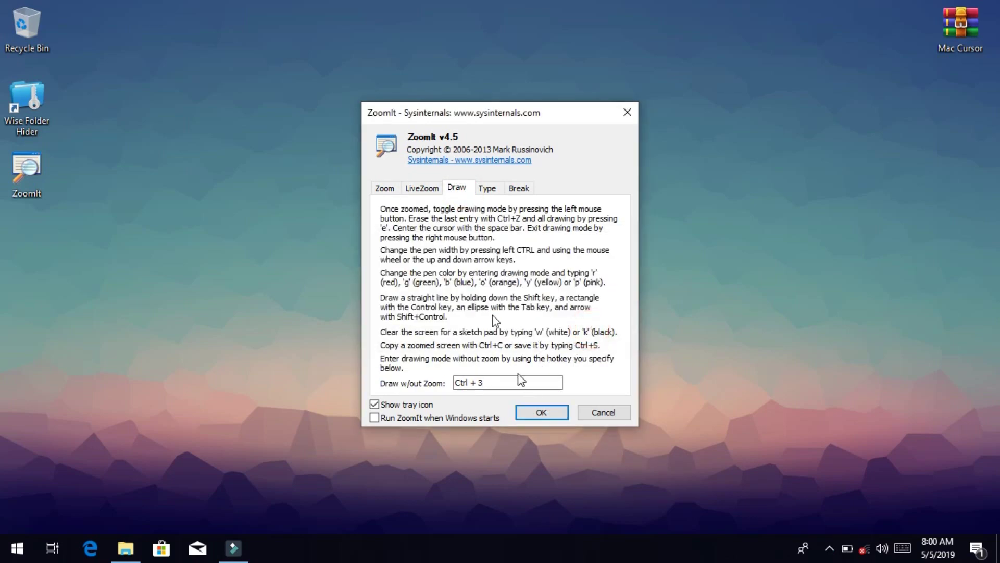
# - Check the break timer's hotkey and assign a different hotkey for drawing without zoom
pyautogui.click(490, 186)
pyautogui.click(519, 188)
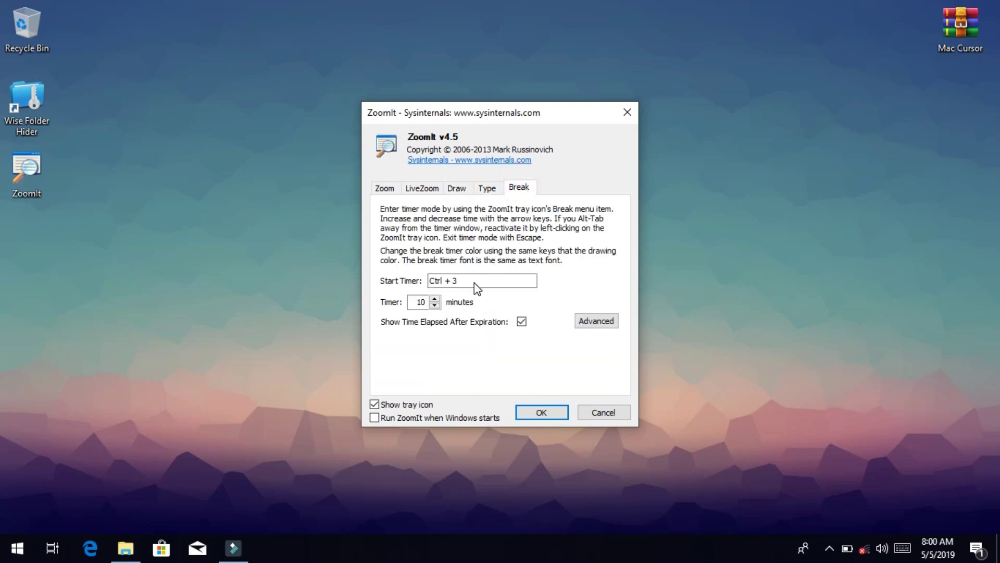
pyautogui.click(457, 188)
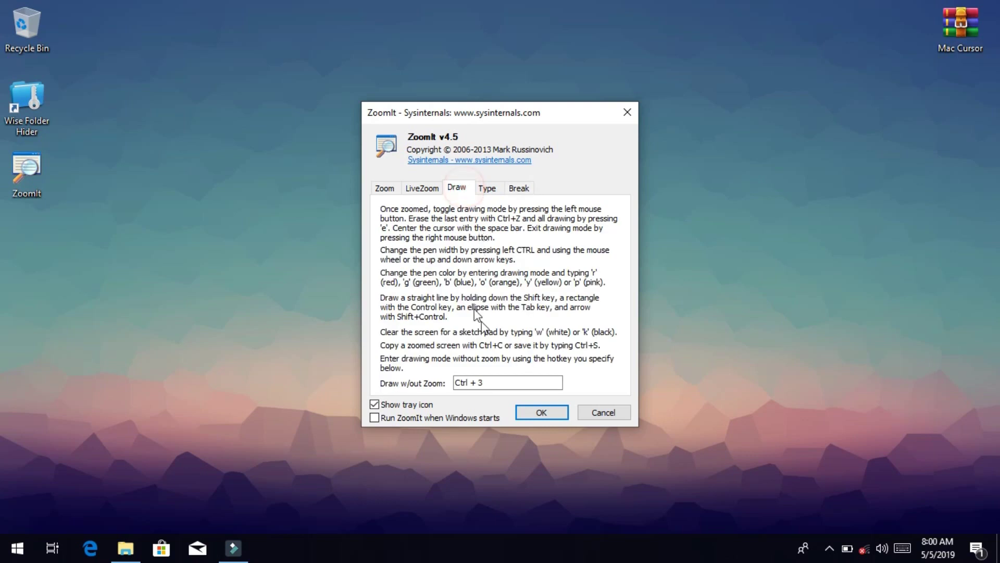
pyautogui.click(494, 382)
pyautogui.press('BackSpace')
pyautogui.press('ctrl')
# - Set ZoomIt to run when Windows starts and save the settings
pyautogui.click(453, 418)
pyautogui.click(538, 413)
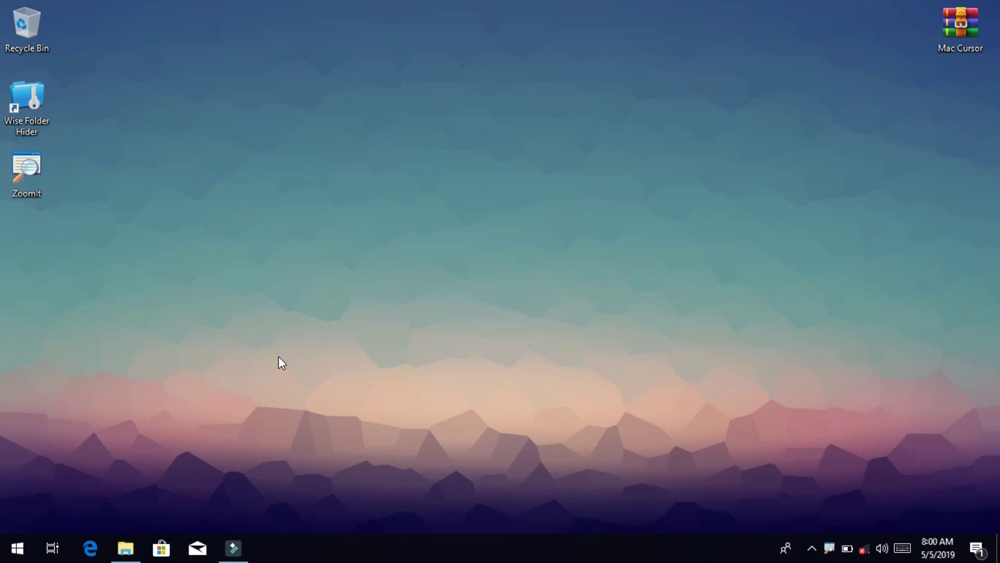
# - Try ZoomIt's screen magnification on the desktop and show the available file actions for the Mac Cursor archive while zoomed
pyautogui.hotkey('ctrl', '1')
pyautogui.press('Escape')
pyautogui.hotkey('ctrl', '1')
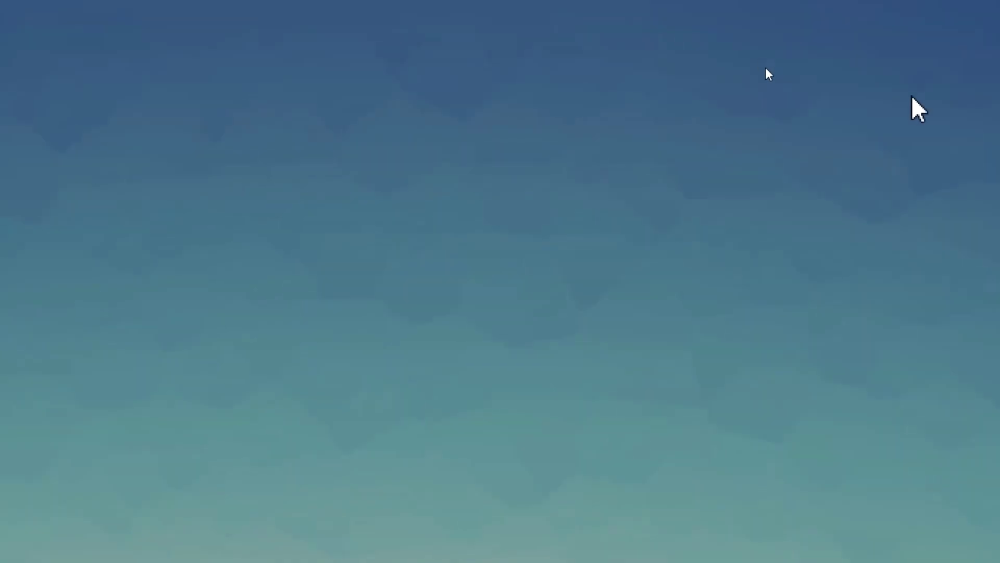
pyautogui.doubleClick(906, 62)
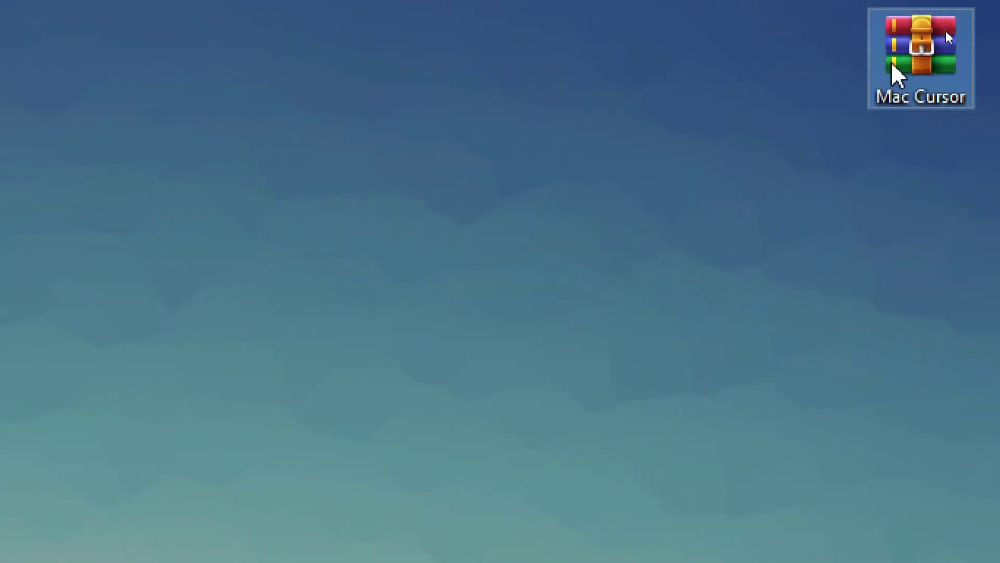
pyautogui.rightClick(965, 93)
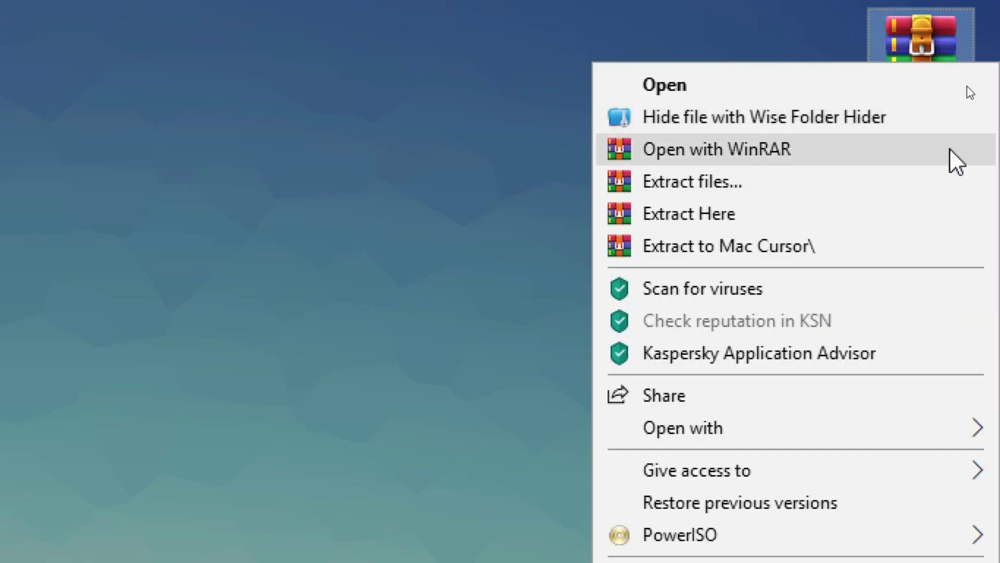
pyautogui.click(653, 95)
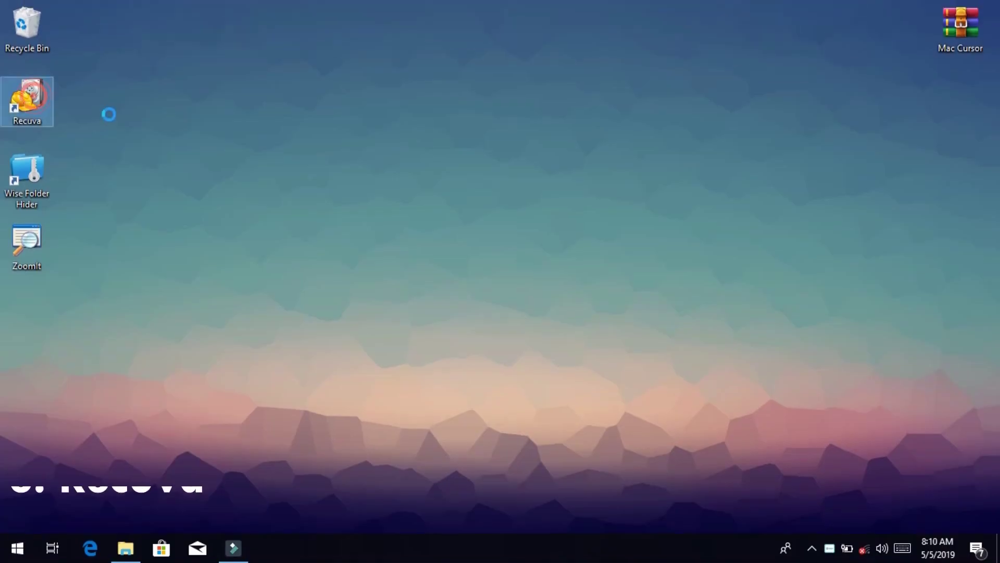
# - Launch Recuva as administrator, skip the registration and reposition the wizard window
pyautogui.rightClick(35, 98)
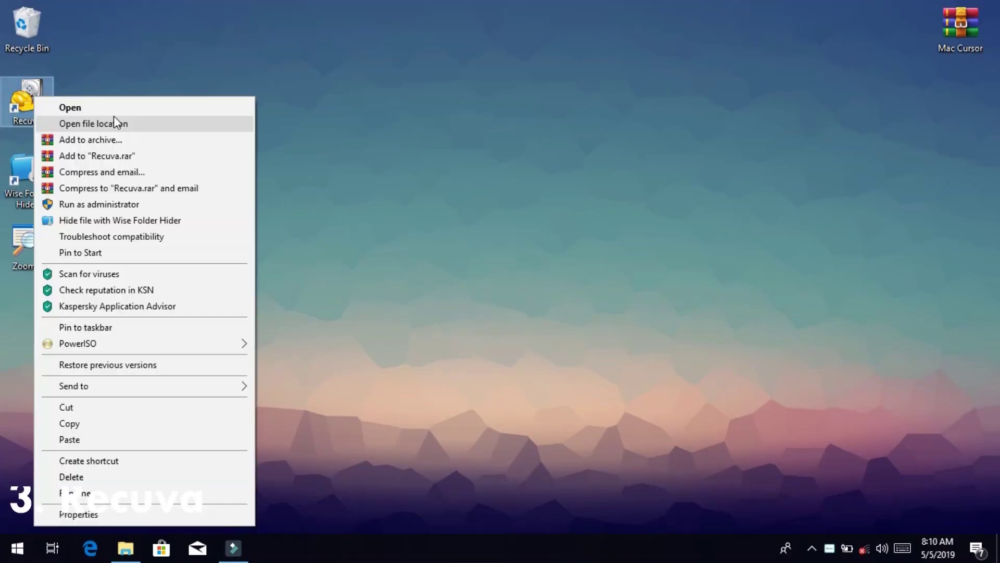
pyautogui.click(116, 207)
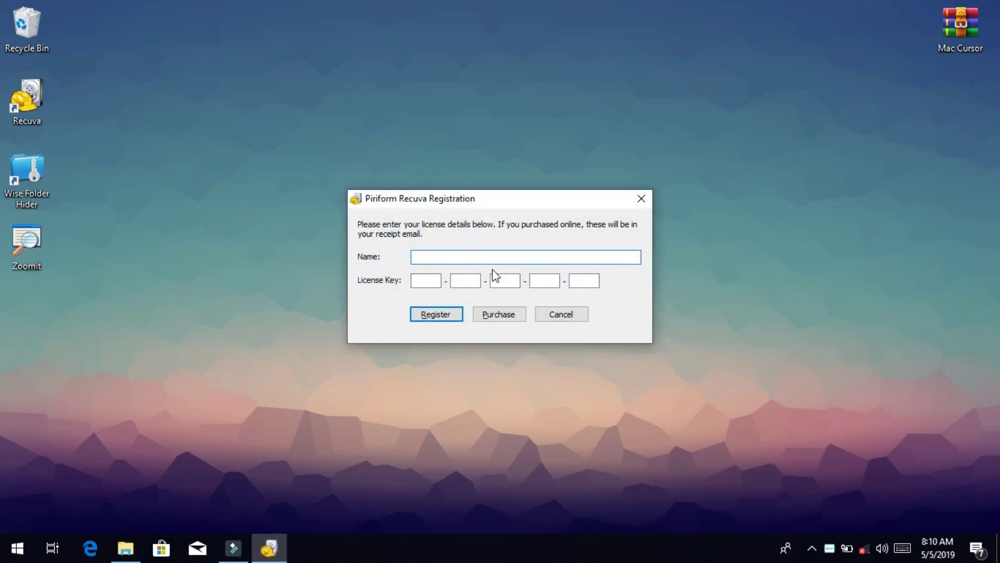
pyautogui.click(556, 314)
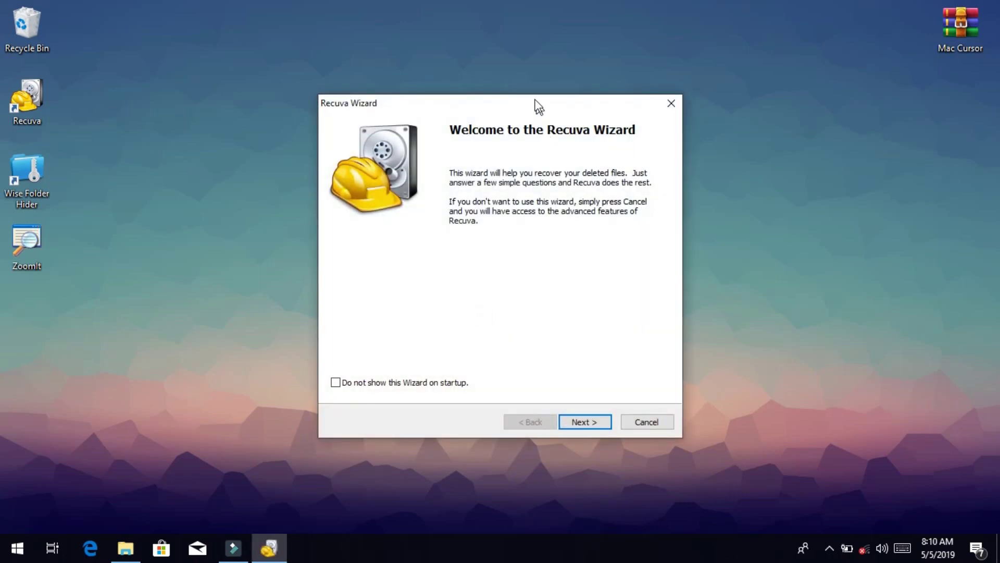
pyautogui.moveTo(535, 100); pyautogui.dragTo(527, 77)
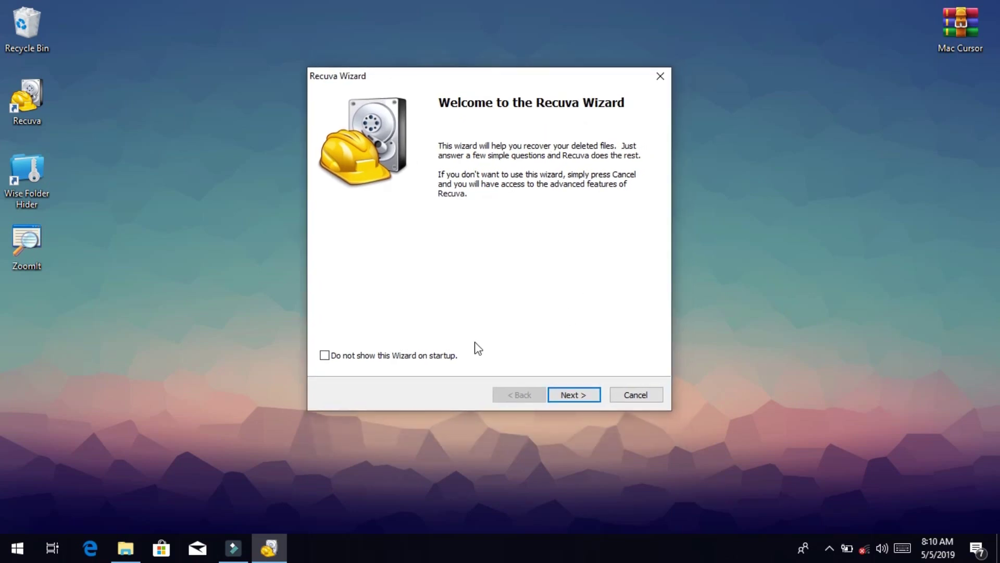
# - Advance past the Recuva Wizard welcome page, try several file types and choose Pictures as the type to recover
pyautogui.click(555, 399)
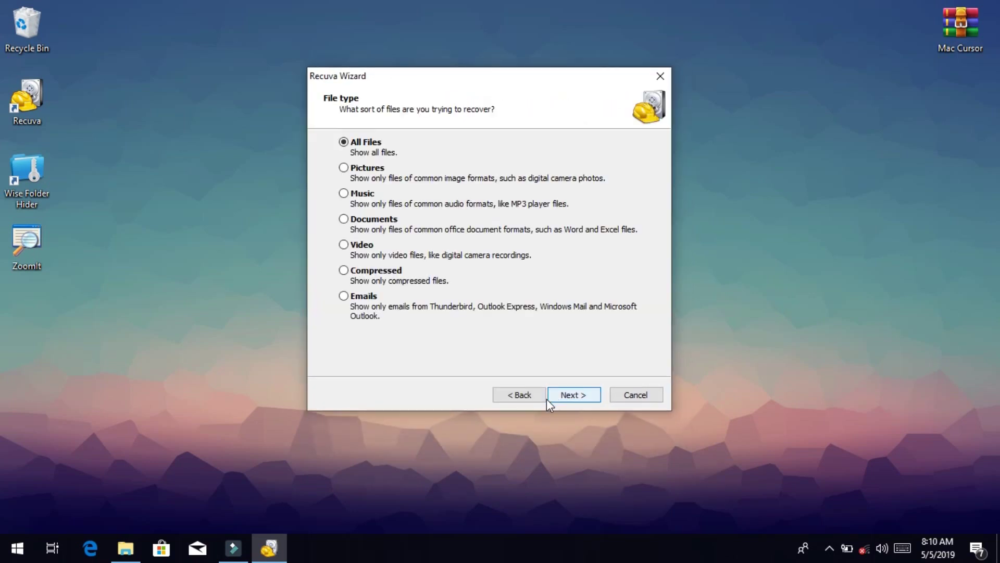
pyautogui.click(341, 297)
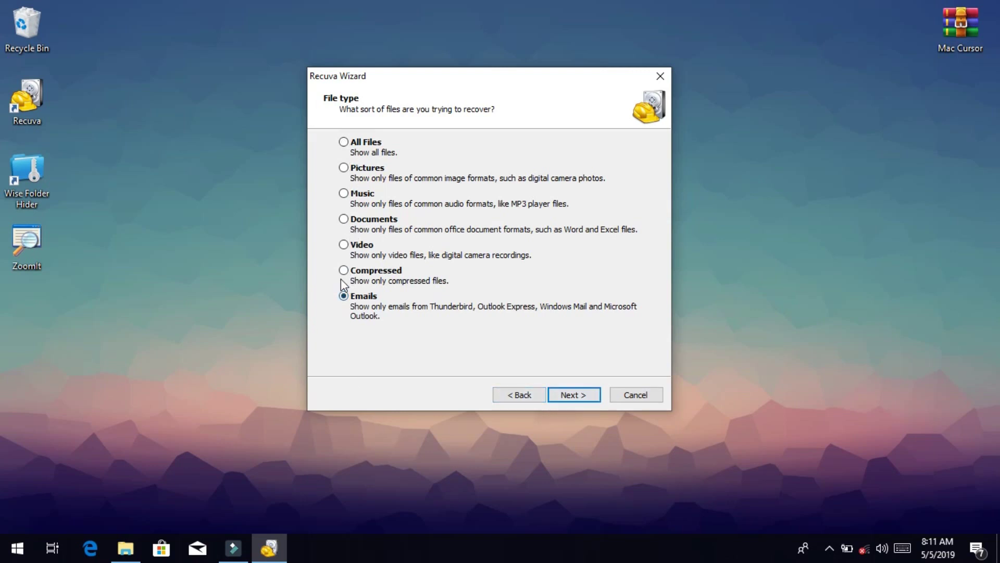
pyautogui.click(344, 245)
pyautogui.click(344, 220)
pyautogui.click(345, 169)
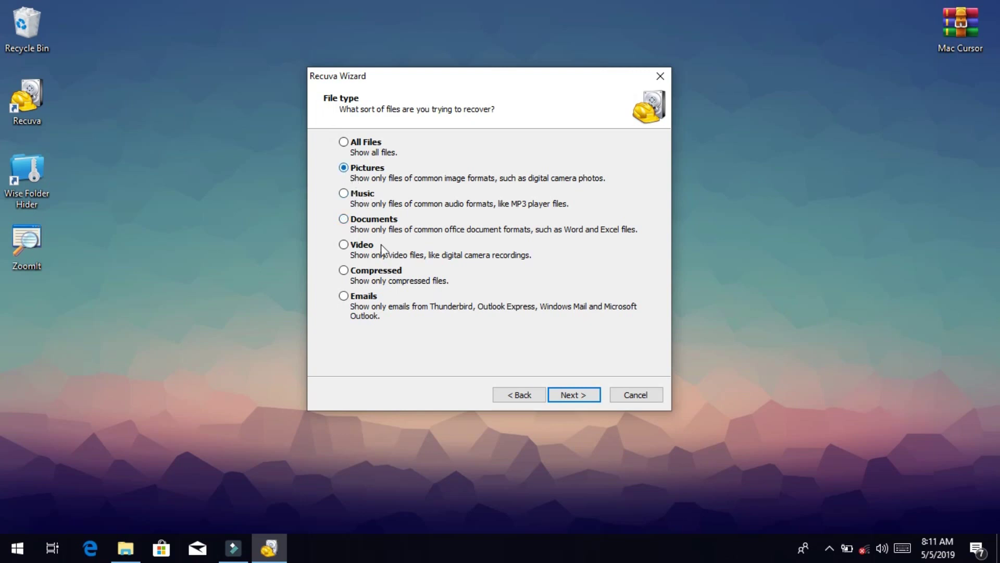
pyautogui.click(574, 399)
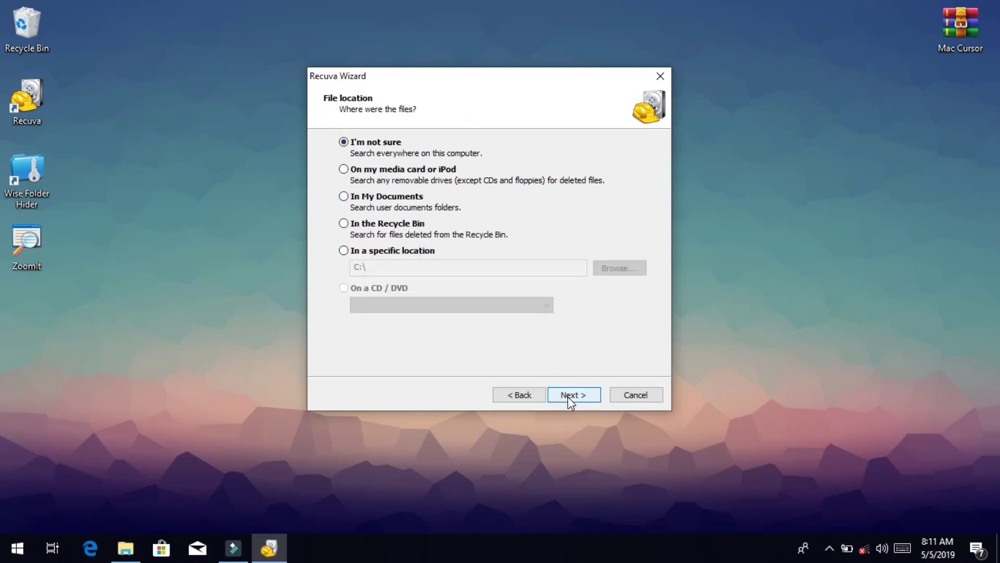
# - Set the file location to "I'm not sure" to search everywhere on the computer and start the scan
pyautogui.click(351, 170)
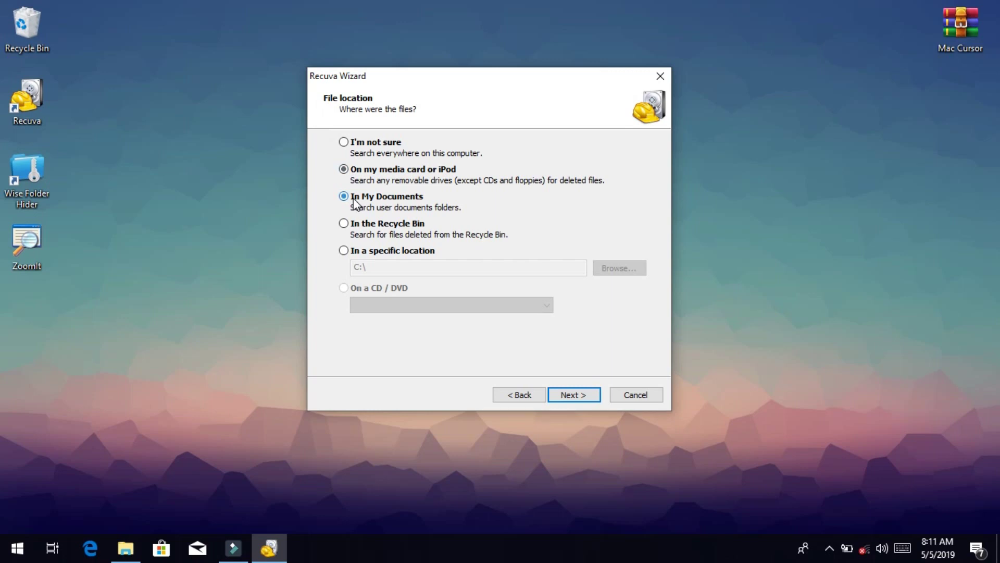
pyautogui.click(353, 200)
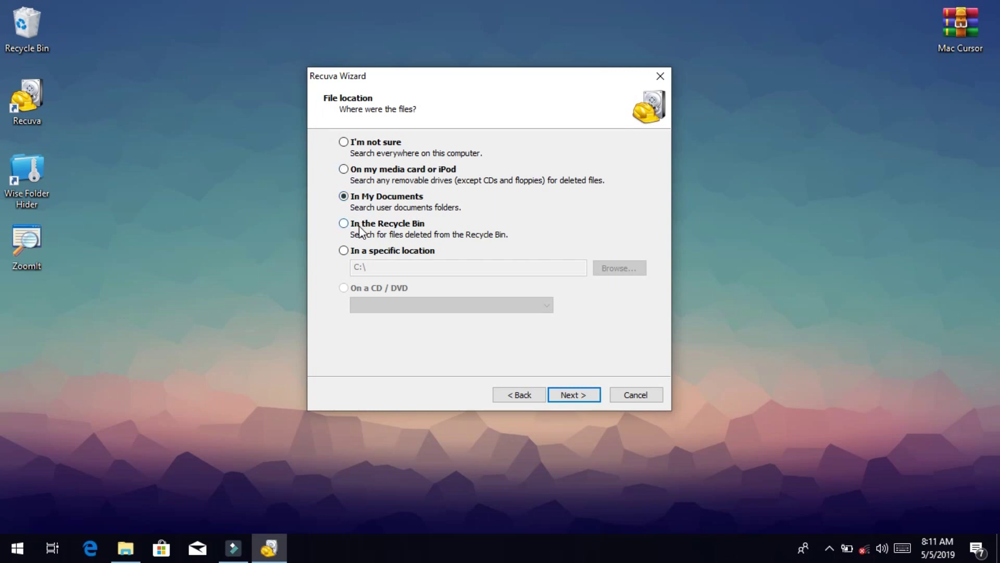
pyautogui.click(346, 145)
pyautogui.click(578, 393)
pyautogui.click(576, 394)
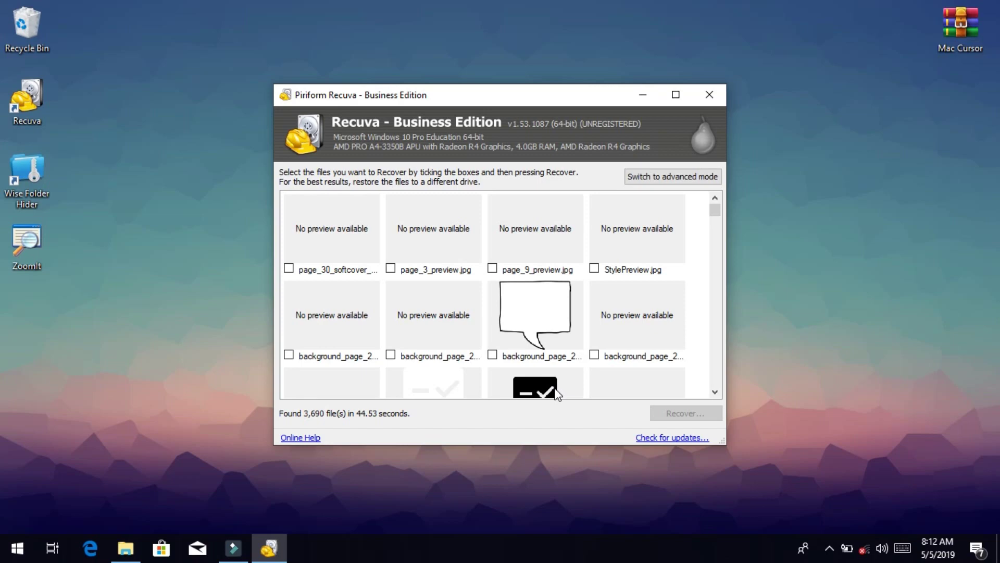
# - Browse the found pictures near the end of the results and mark one IMG_20181127_114… group photo for recovery
pyautogui.moveTo(717, 208); pyautogui.dragTo(710, 384)
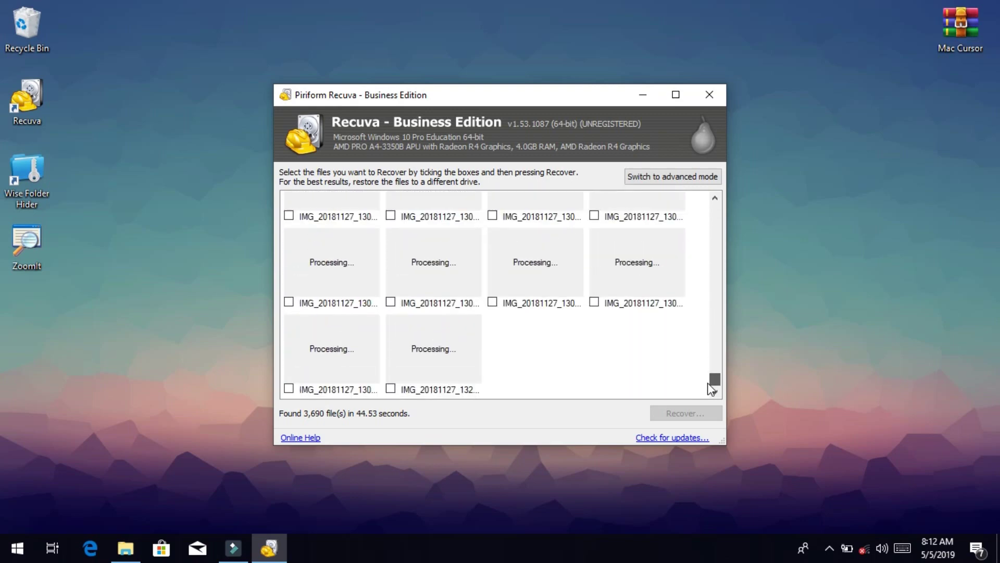
pyautogui.scroll(2, 527, 357)
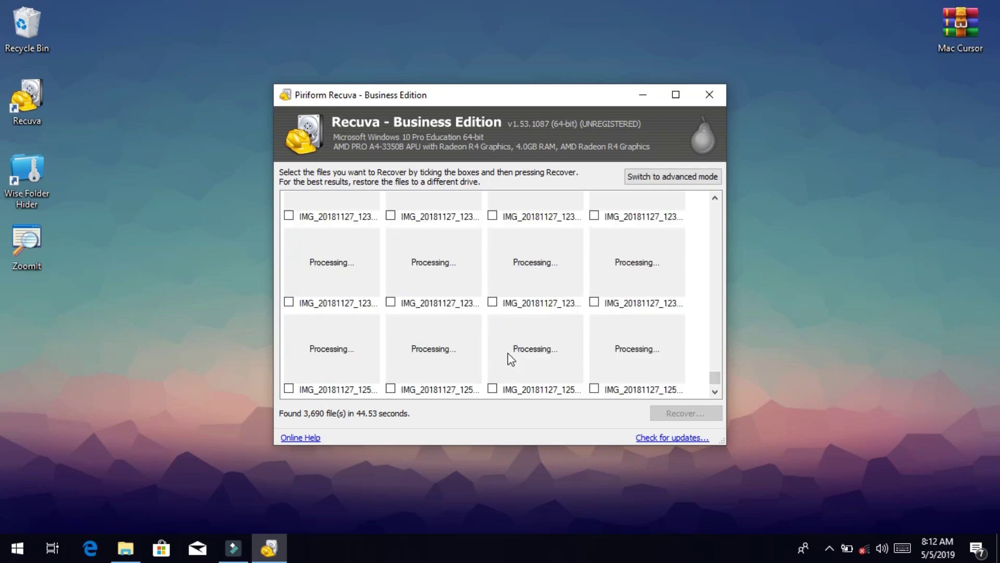
pyautogui.scroll(-2, 511, 359)
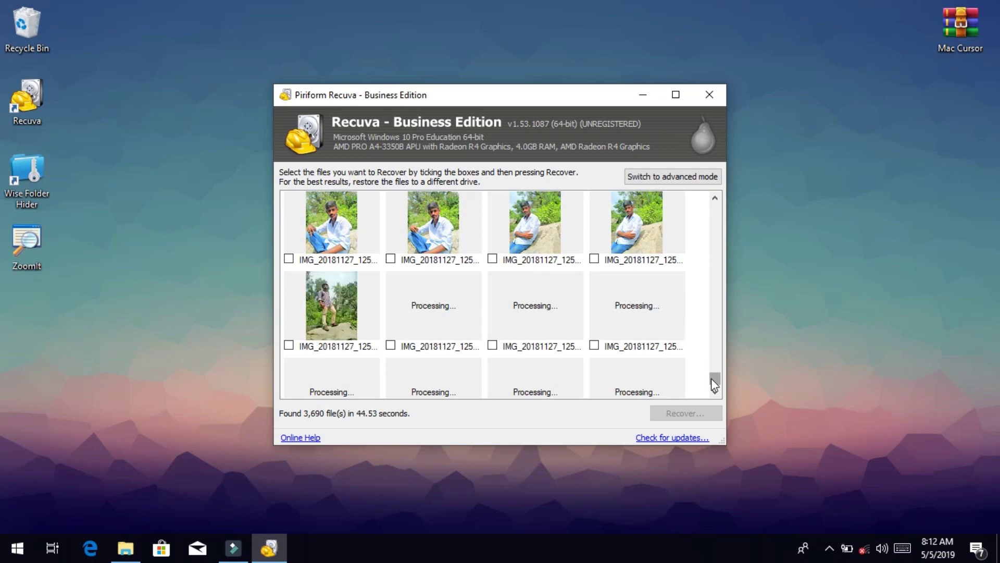
pyautogui.moveTo(716, 379); pyautogui.dragTo(716, 375)
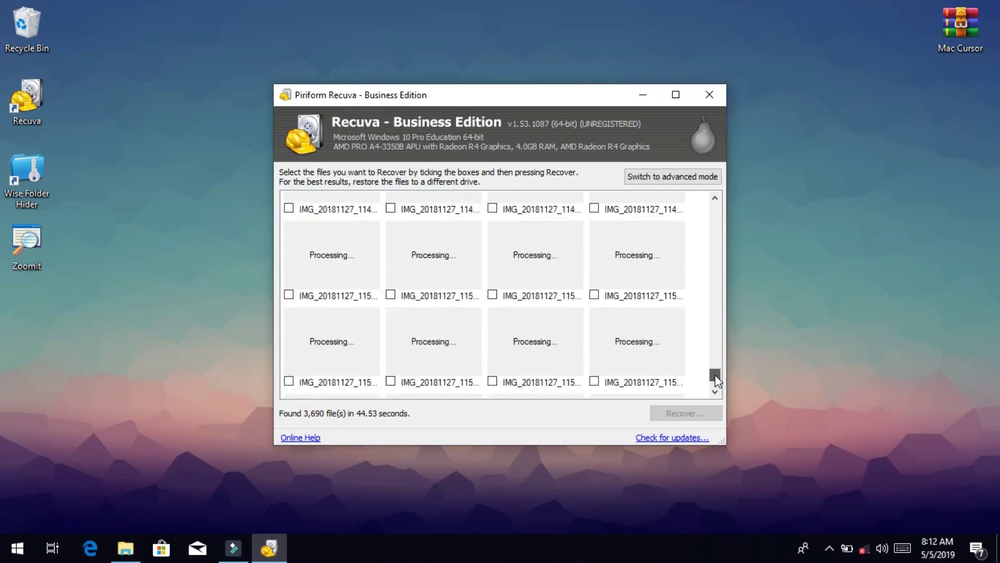
pyautogui.scroll(2, 306, 253)
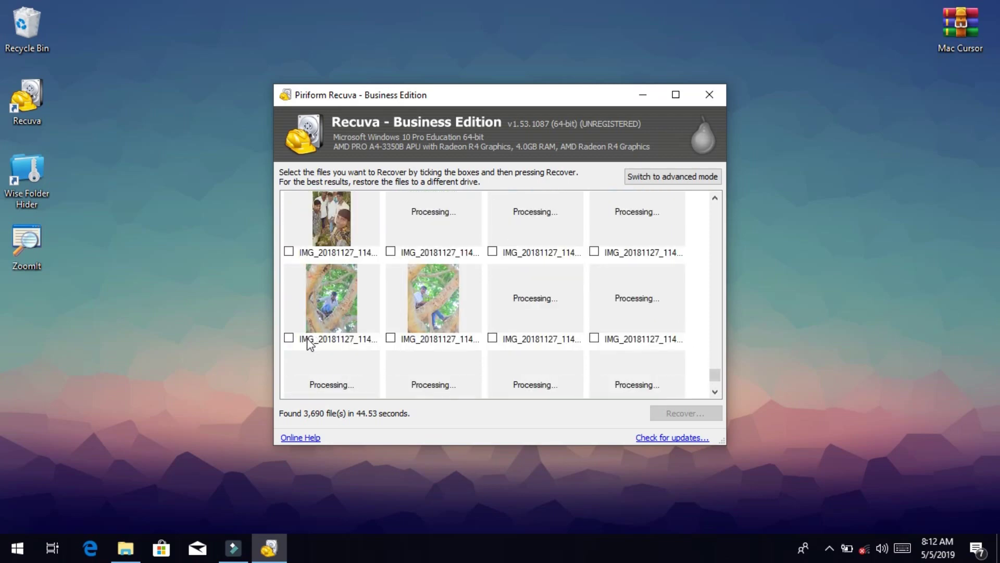
pyautogui.click(497, 250)
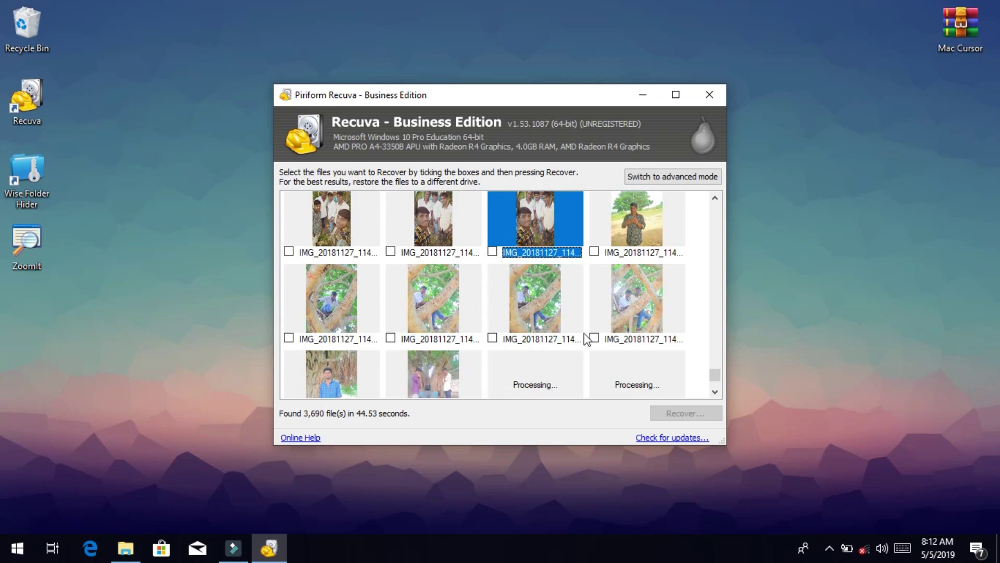
pyautogui.click(492, 251)
# - Recover the marked photo to the Desktop folder of the YouTube user on Local Disk (C:)
pyautogui.click(669, 410)
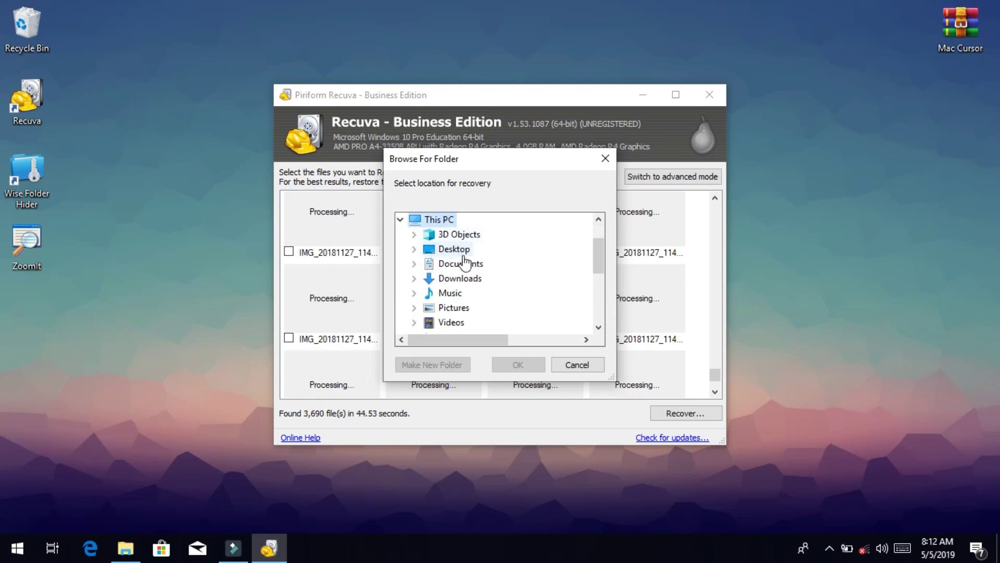
pyautogui.doubleClick(456, 250)
pyautogui.scroll(-2, 518, 268)
pyautogui.scroll(-1, 517, 272)
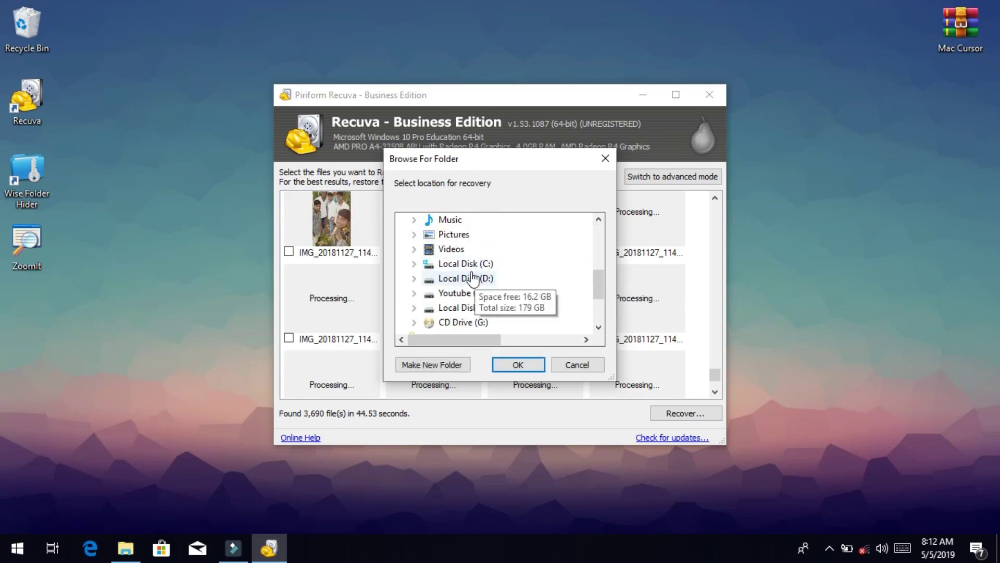
pyautogui.doubleClick(458, 264)
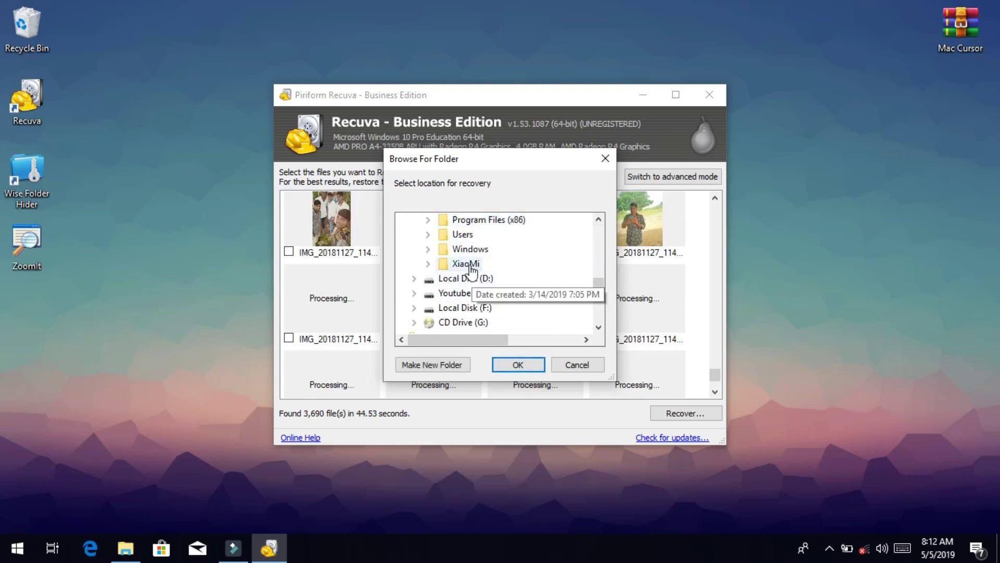
pyautogui.doubleClick(472, 248)
pyautogui.scroll(3, 485, 282)
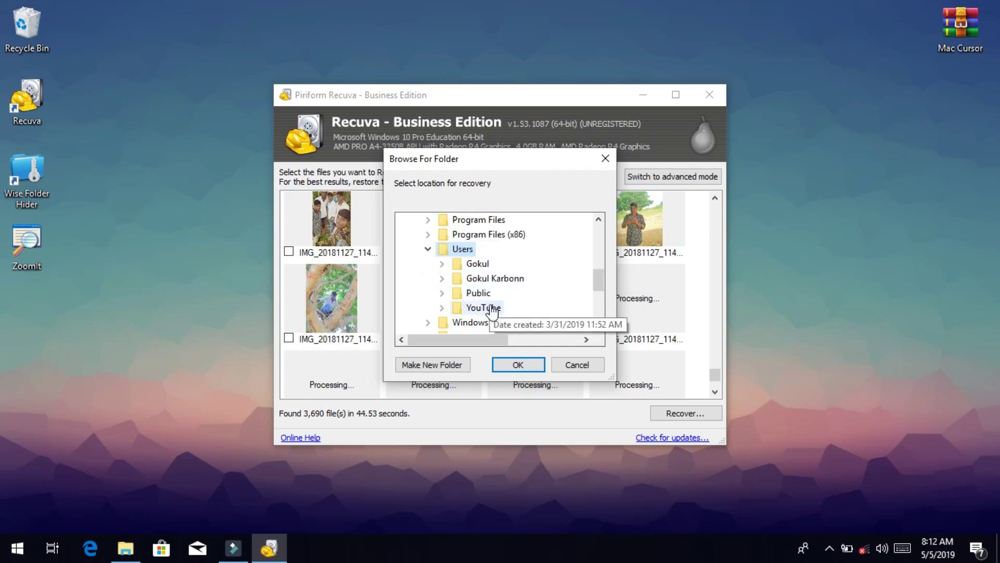
pyautogui.doubleClick(493, 306)
pyautogui.click(498, 264)
pyautogui.click(518, 365)
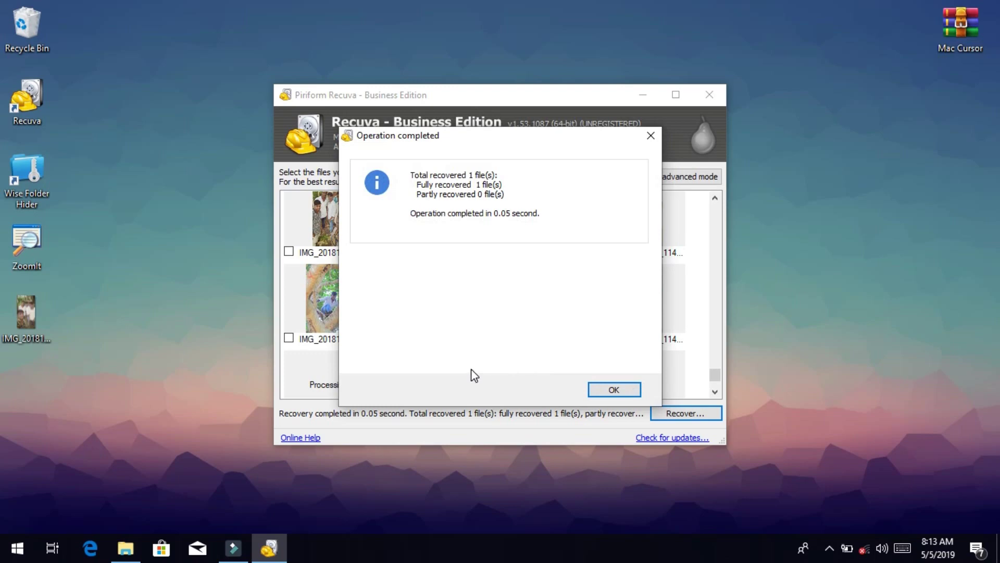
pyautogui.click(616, 394)
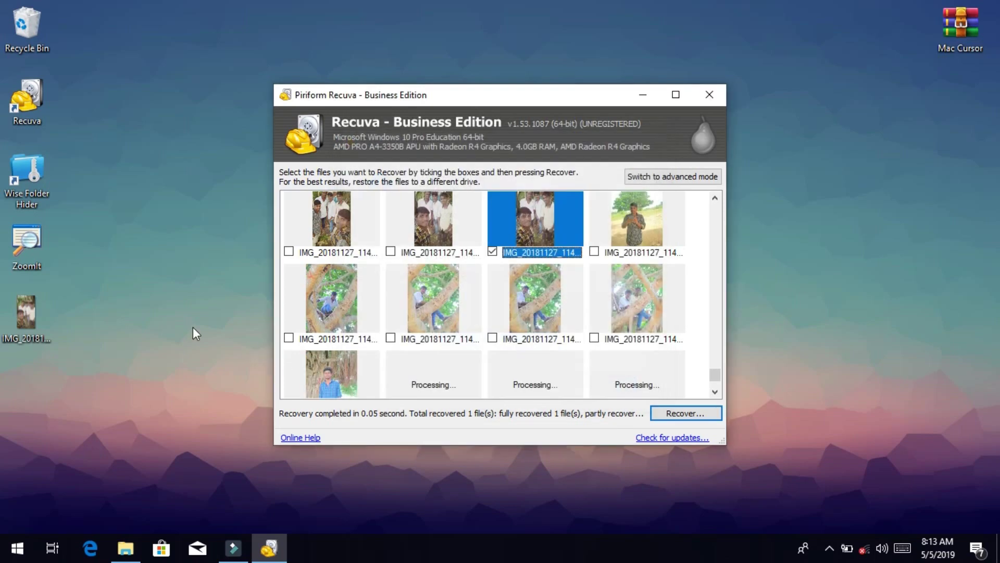
# - View the recovered photo from the desktop, close the viewer and return to the Recuva results
pyautogui.doubleClick(29, 312)
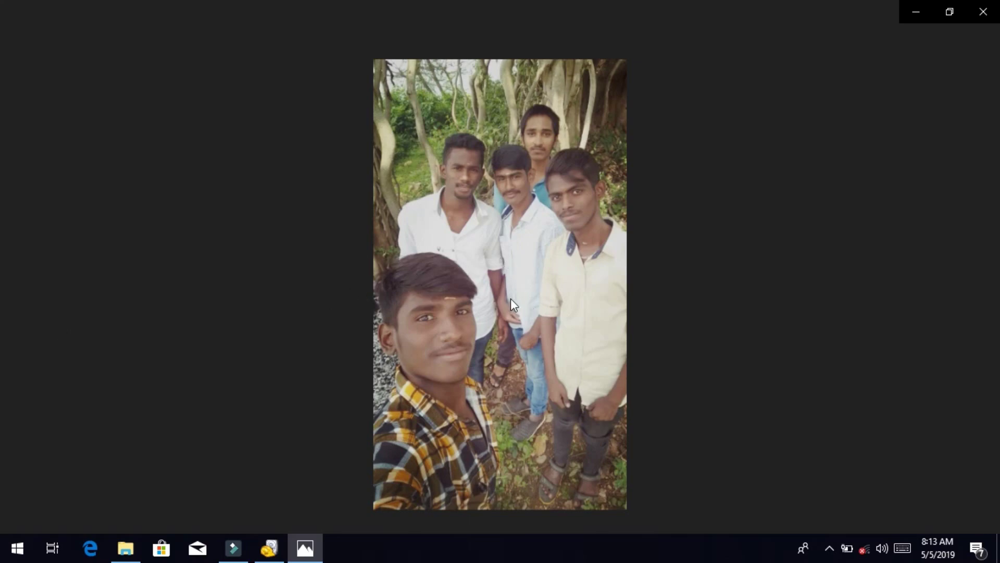
pyautogui.click(983, 12)
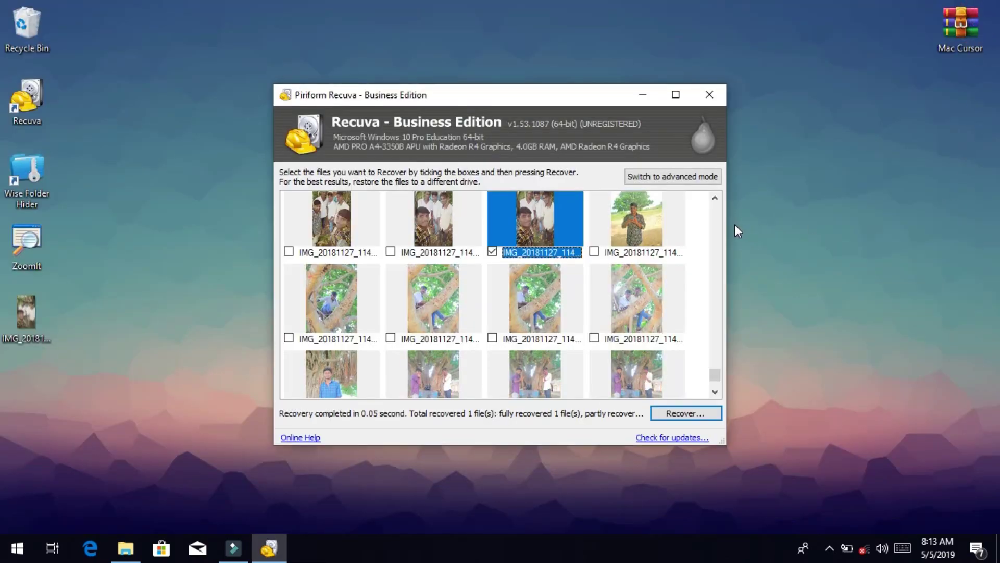
pyautogui.click(704, 242)
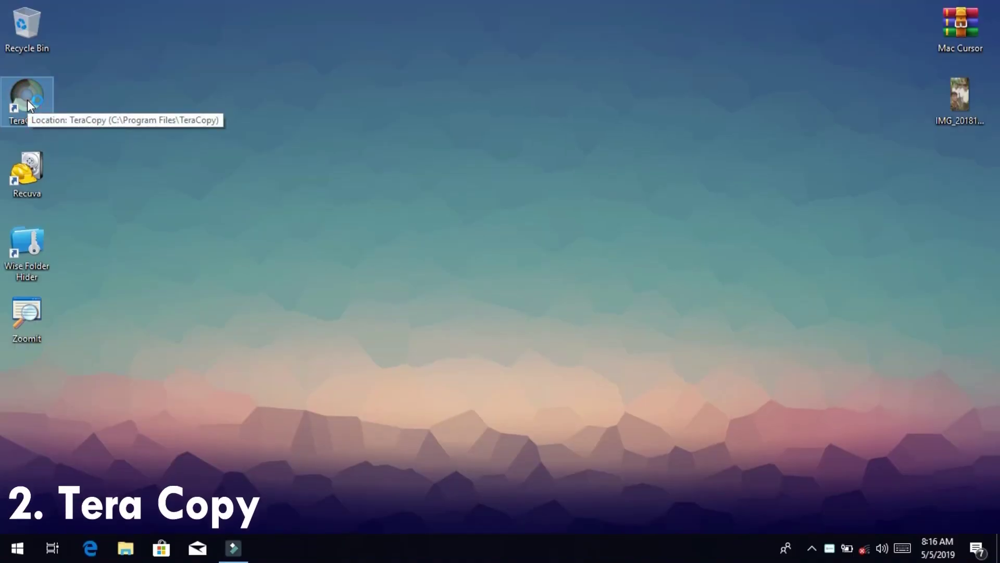
# - Open TeraCopy, reposition its window and look through its additional commands
pyautogui.doubleClick(27, 99)
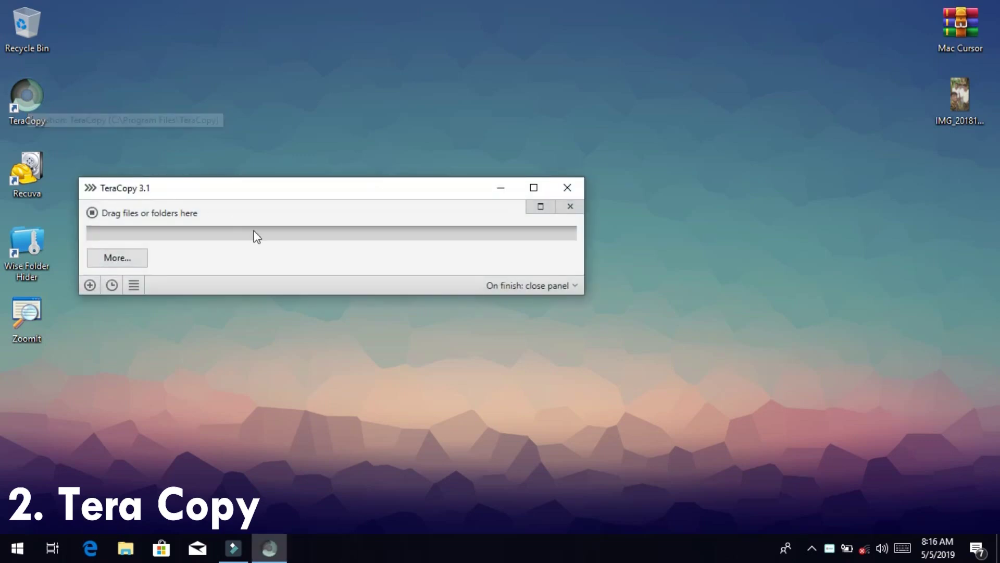
pyautogui.moveTo(274, 194); pyautogui.dragTo(476, 152)
pyautogui.click(347, 212)
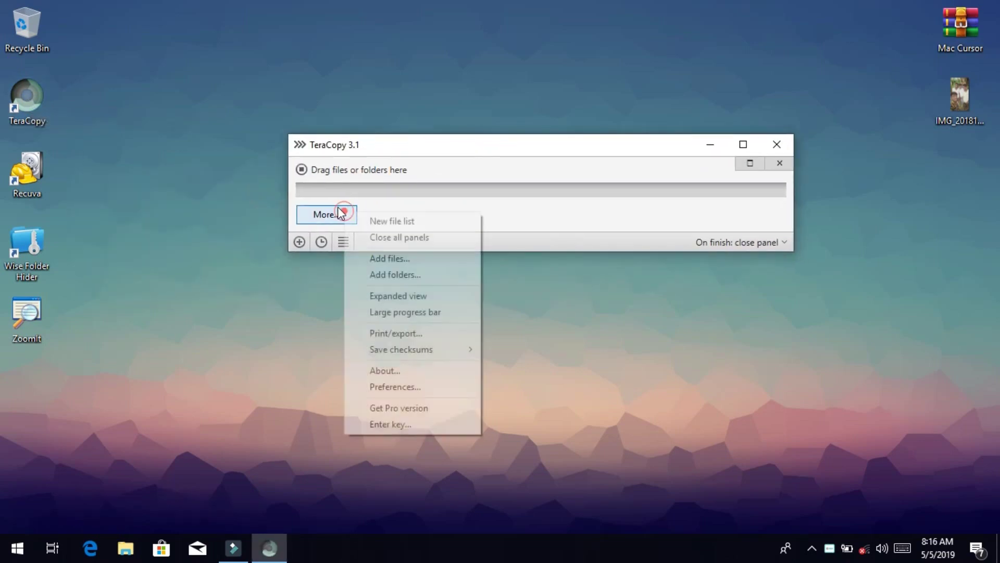
pyautogui.click(567, 220)
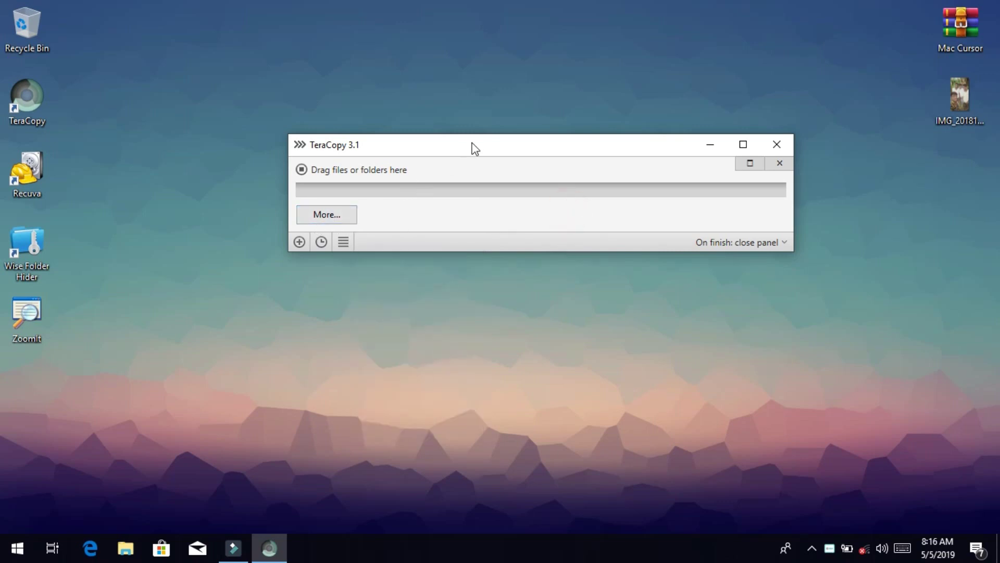
pyautogui.moveTo(472, 143); pyautogui.dragTo(472, 162)
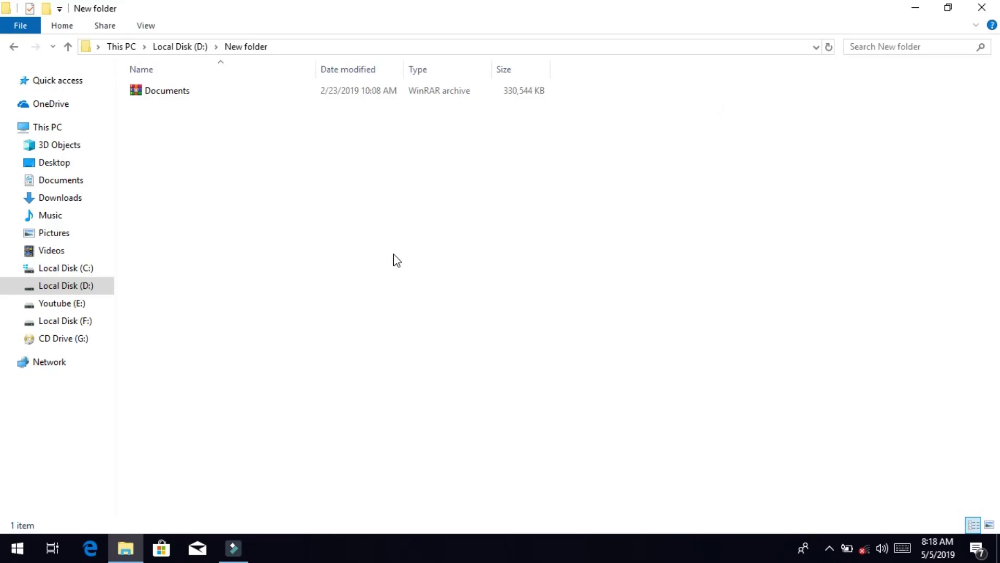
# - Display the contents of New folder on Local Disk (D:) as large icons
pyautogui.rightClick(426, 202)
pyautogui.click(491, 230)
pyautogui.click(665, 245)
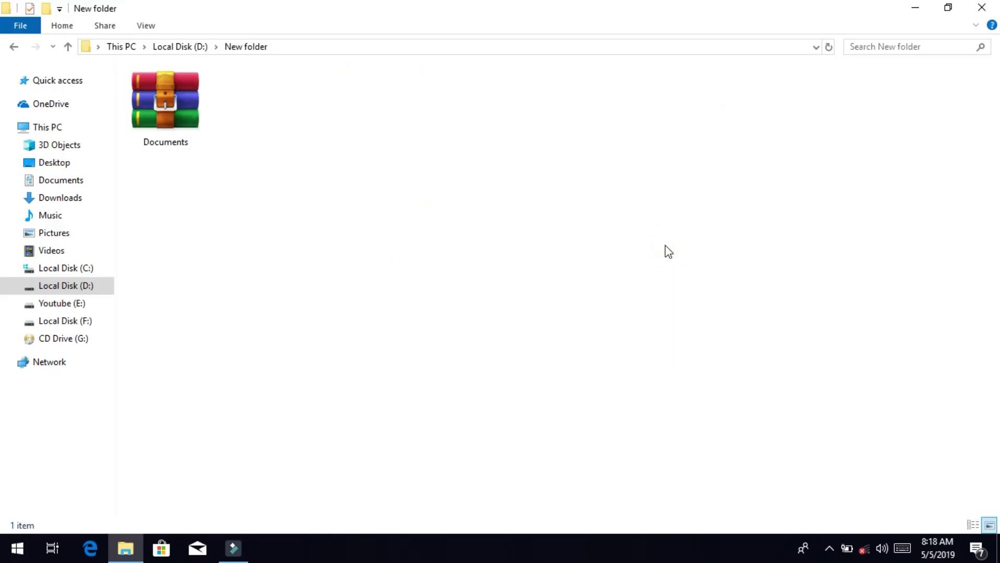
# - Copy the Documents archive from New folder and paste it onto the desktop using the Explorer copy method
pyautogui.rightClick(173, 117)
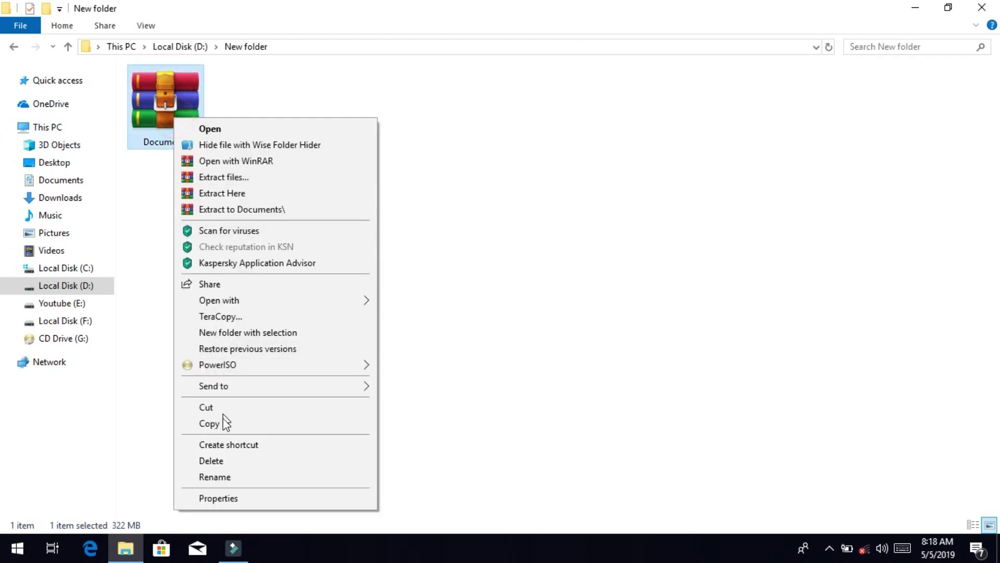
pyautogui.click(224, 422)
pyautogui.click(902, 9)
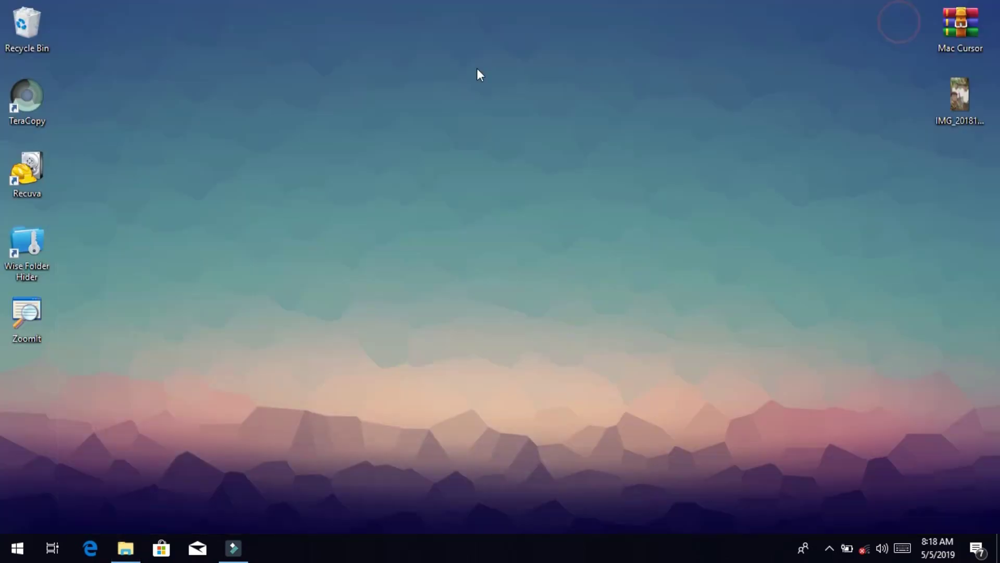
pyautogui.rightClick(469, 69)
pyautogui.click(512, 152)
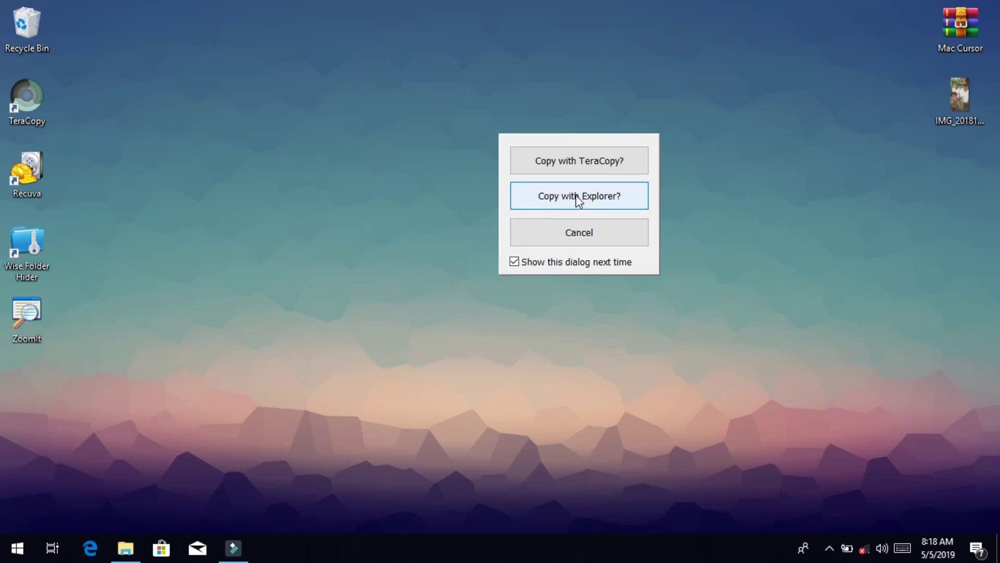
pyautogui.click(558, 198)
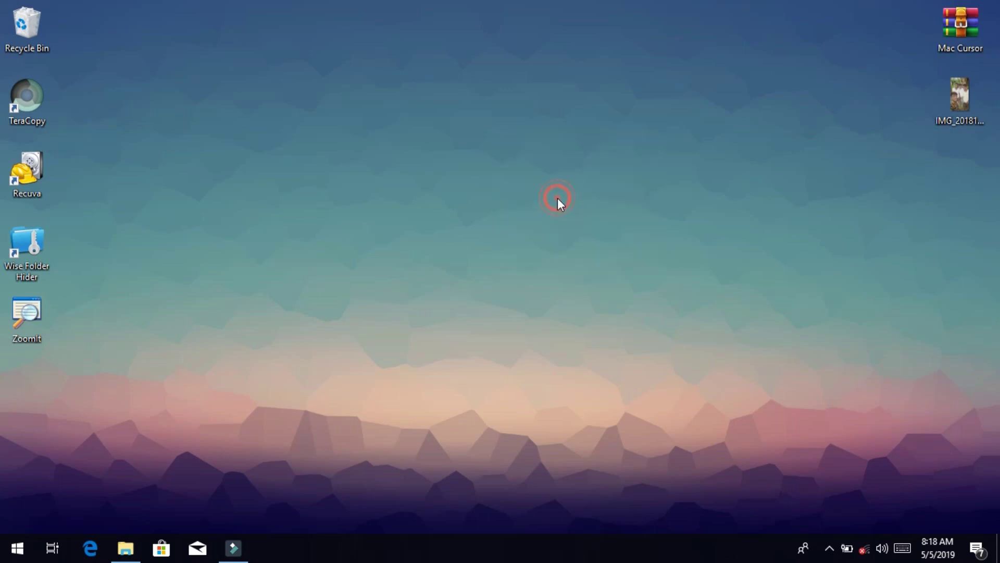